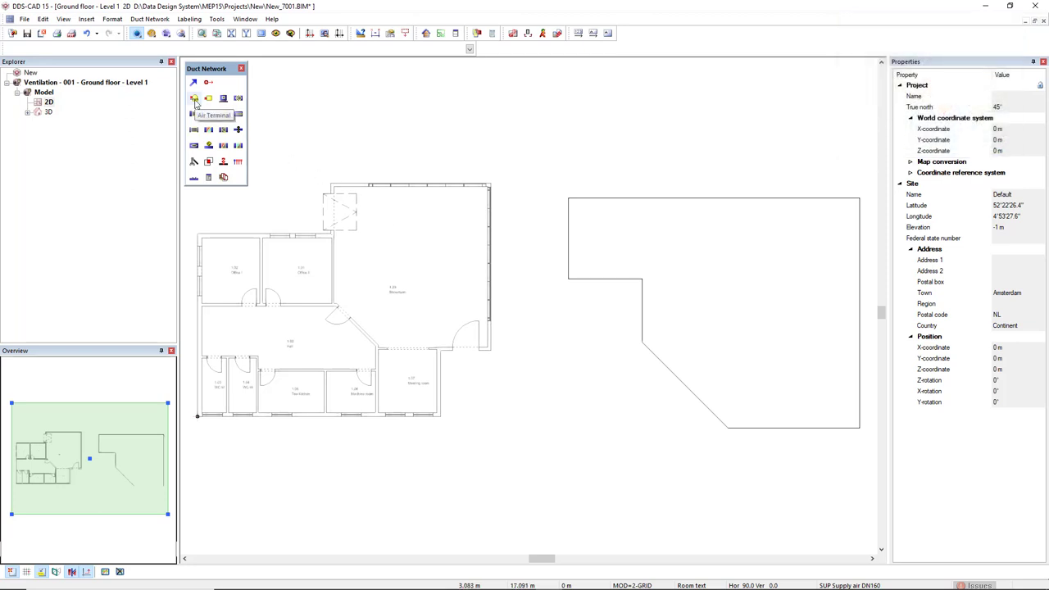
Start inserting a 200x200 mm supply ceiling diffuser (200 m³/h) with placement reference set to Free
{"action": "left_click", "coordinate": [195, 99]}
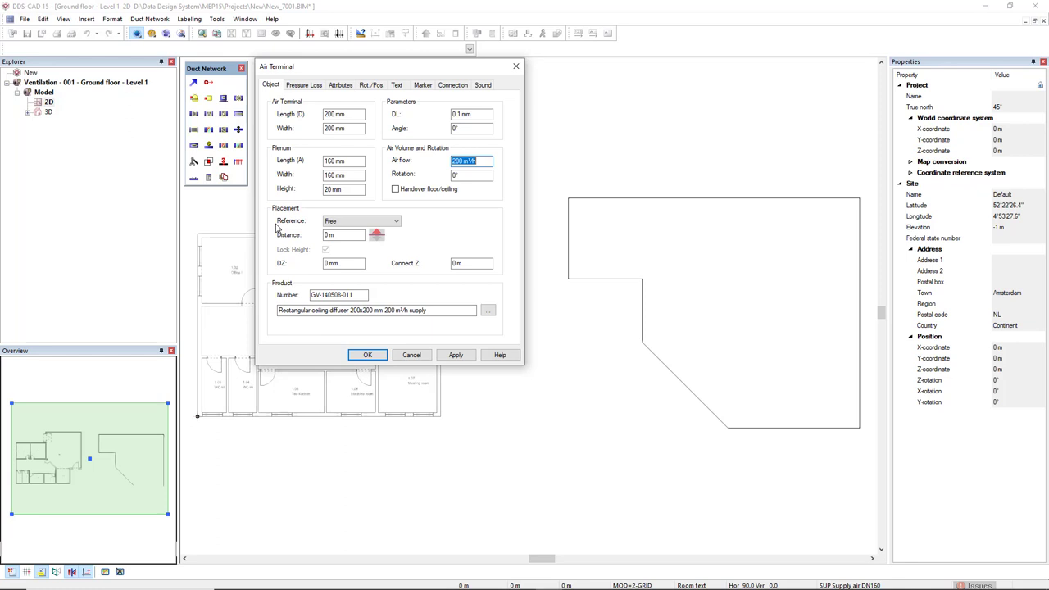
{"action": "left_click", "coordinate": [399, 224]}
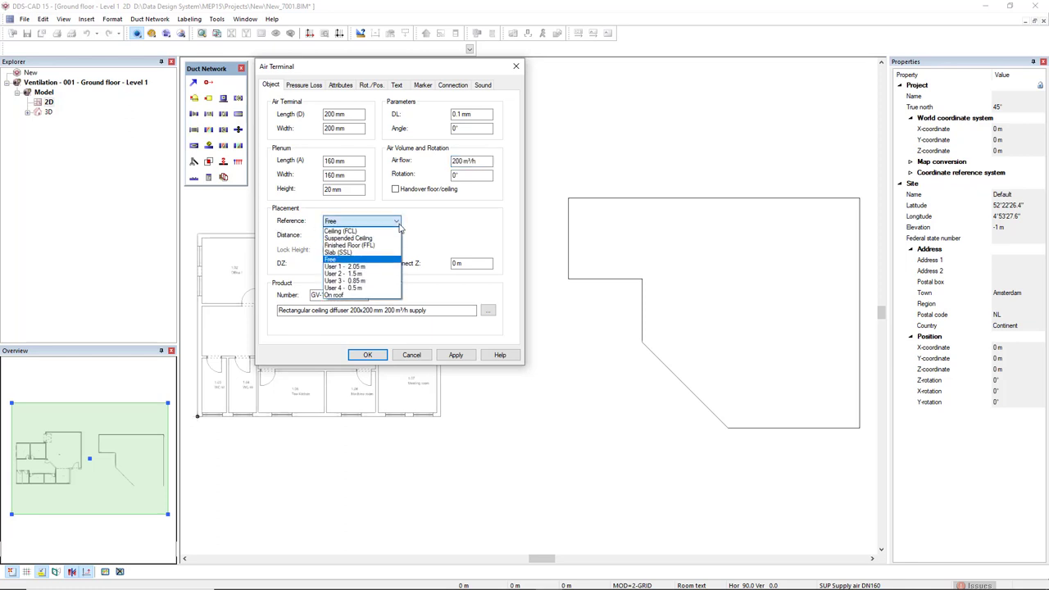
{"action": "left_click", "coordinate": [365, 260]}
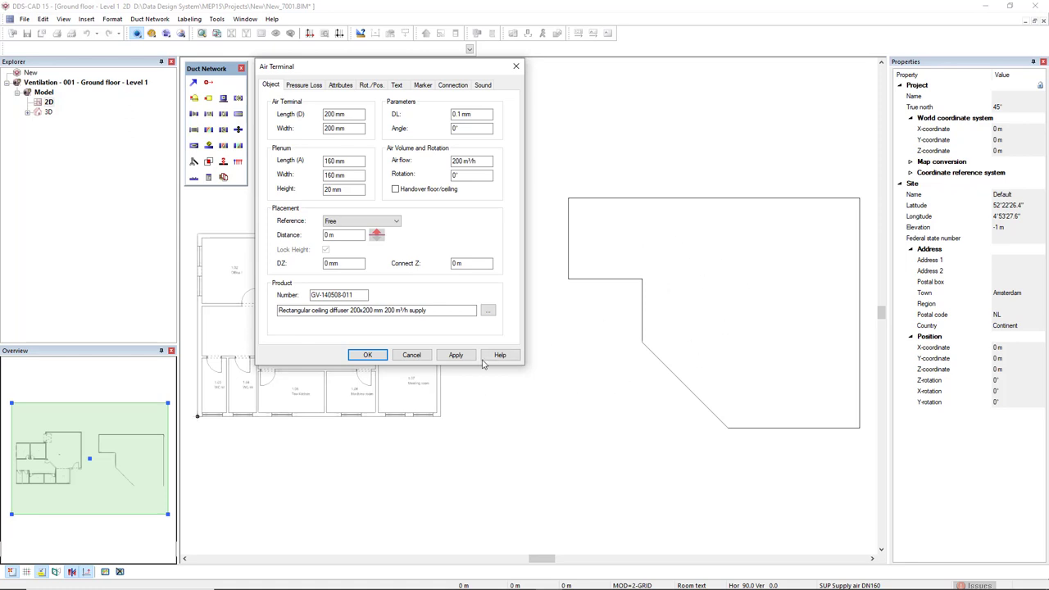
Accept the diffuser settings, try Place Symmetrical on a Surface, then cancel without placing any
{"action": "left_click", "coordinate": [368, 355]}
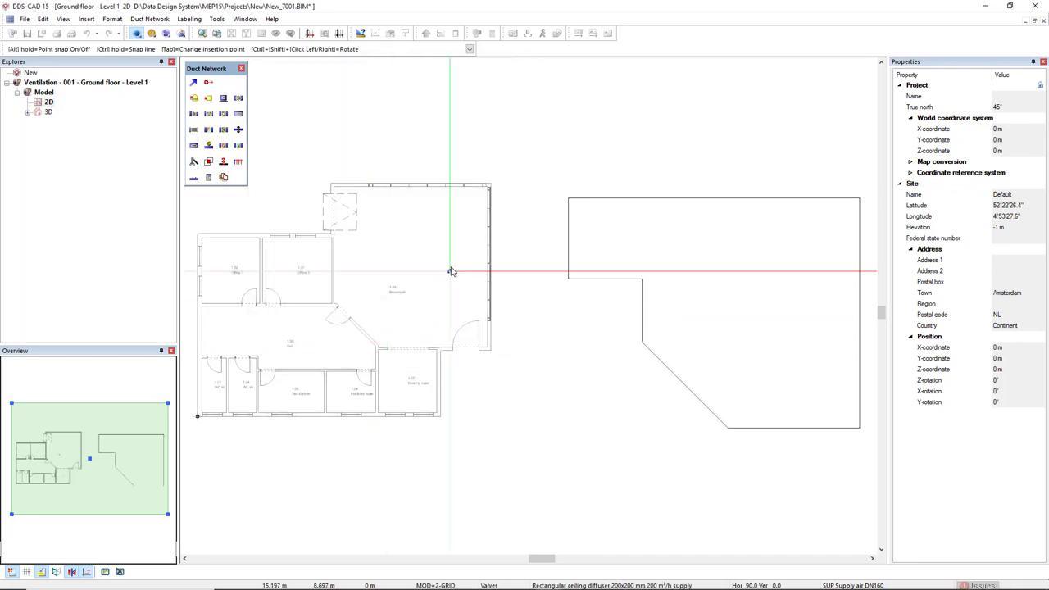
{"action": "right_click", "coordinate": [452, 260]}
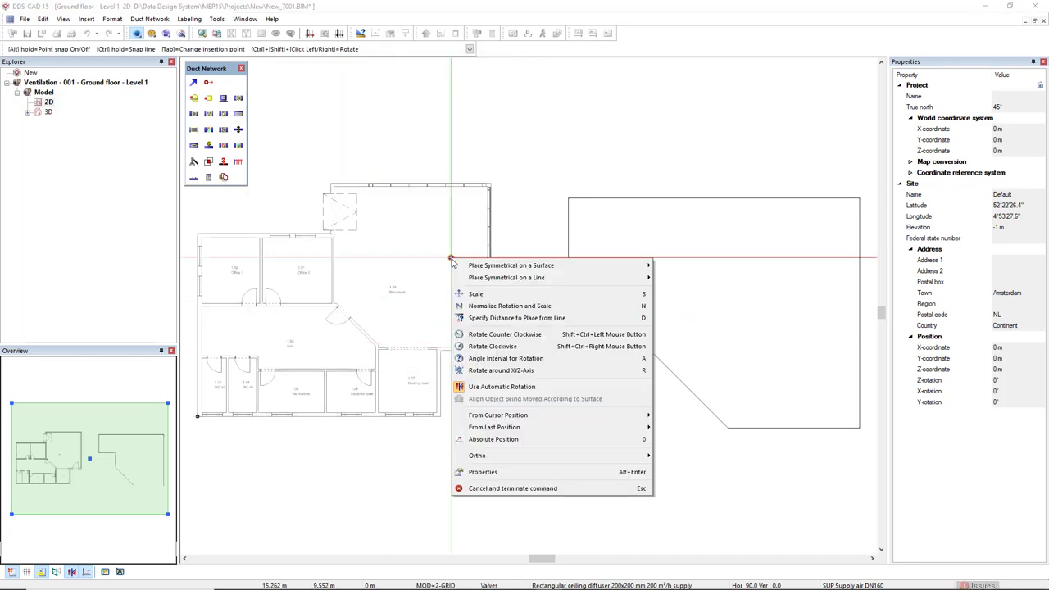
{"action": "mouse_move", "coordinate": [461, 267]}
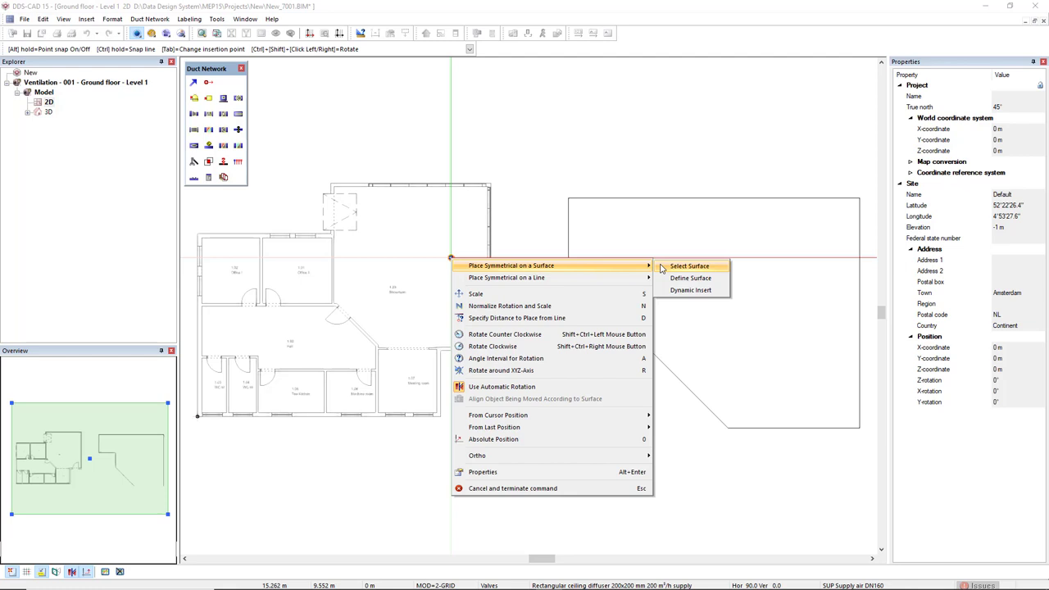
{"action": "left_click", "coordinate": [689, 266]}
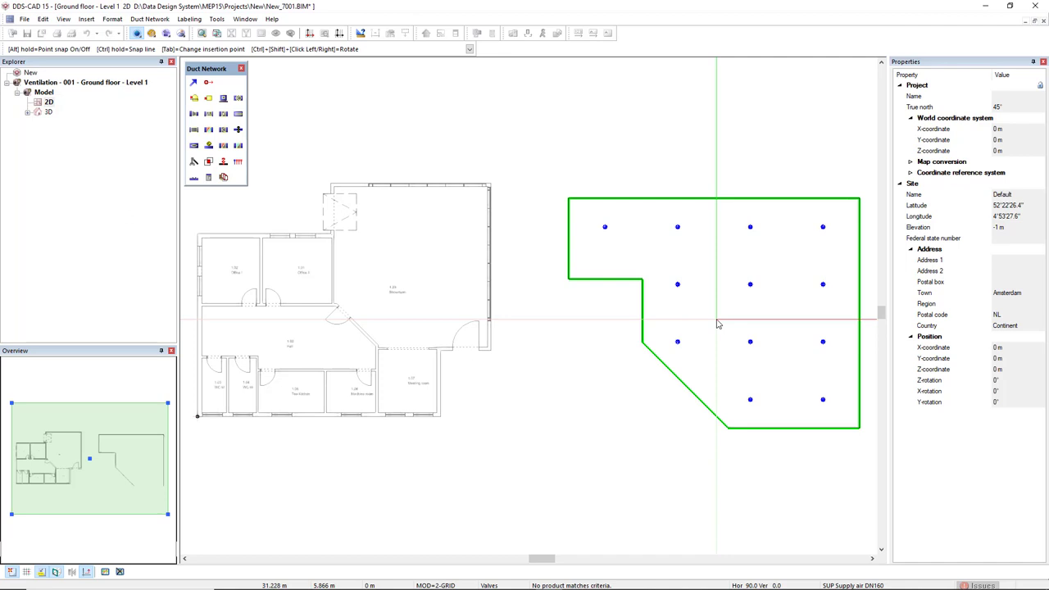
{"action": "key", "text": "Escape"}
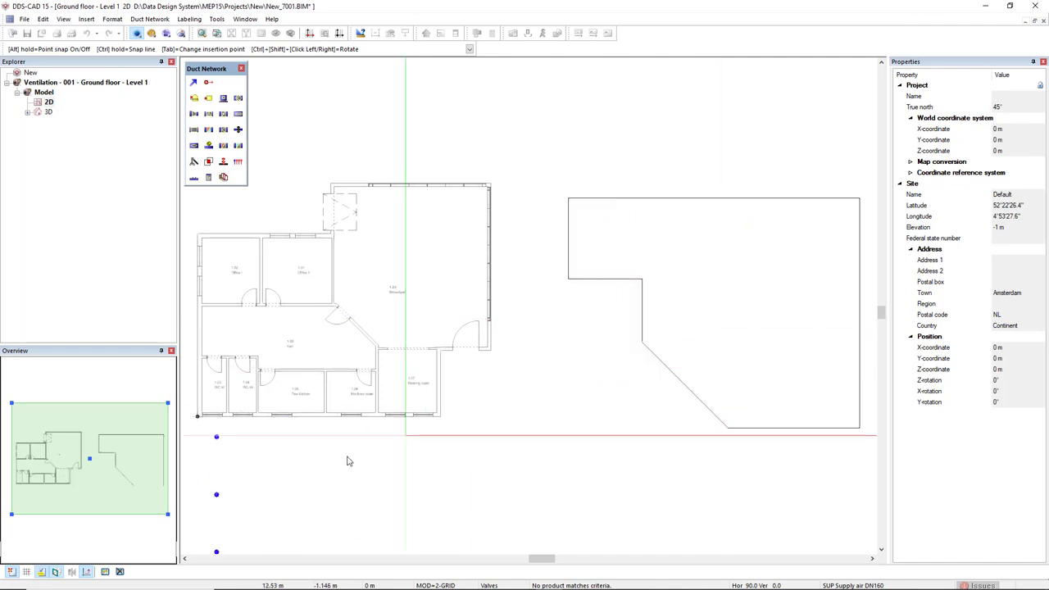
In Surface Mode, fill the irregular right-hand outline with a centred 4 by 4 diffuser group
{"action": "left_click", "coordinate": [55, 572]}
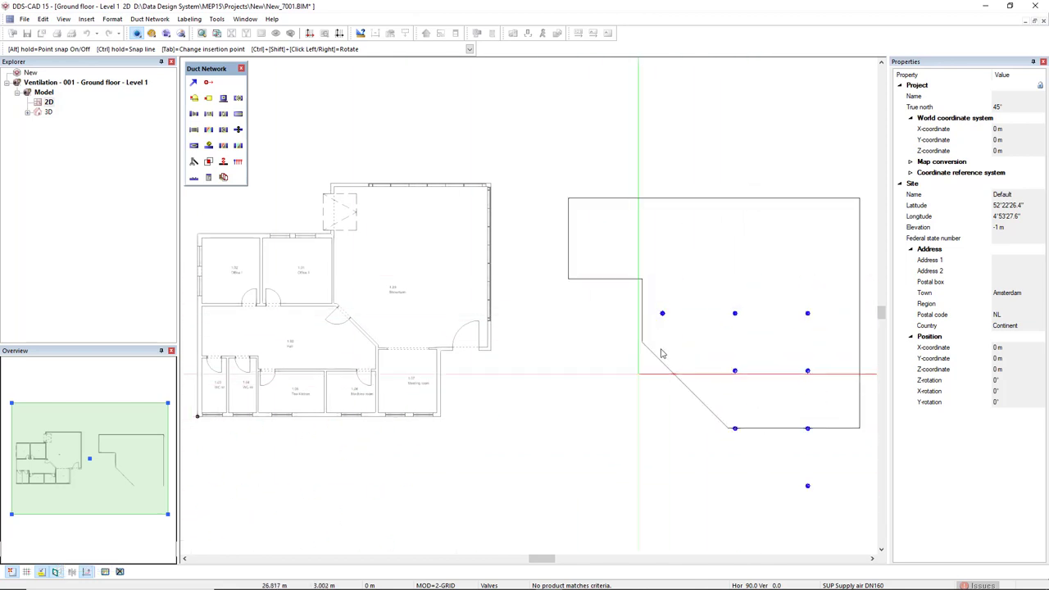
{"action": "left_click", "coordinate": [743, 277]}
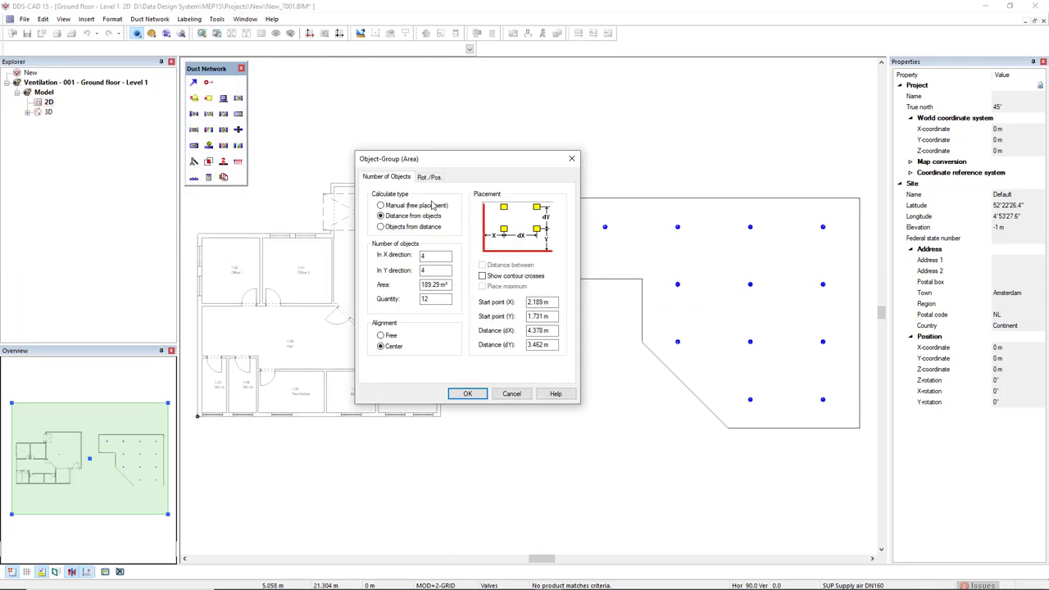
{"action": "left_click_drag", "start_coordinate": [481, 167], "coordinate": [447, 153]}
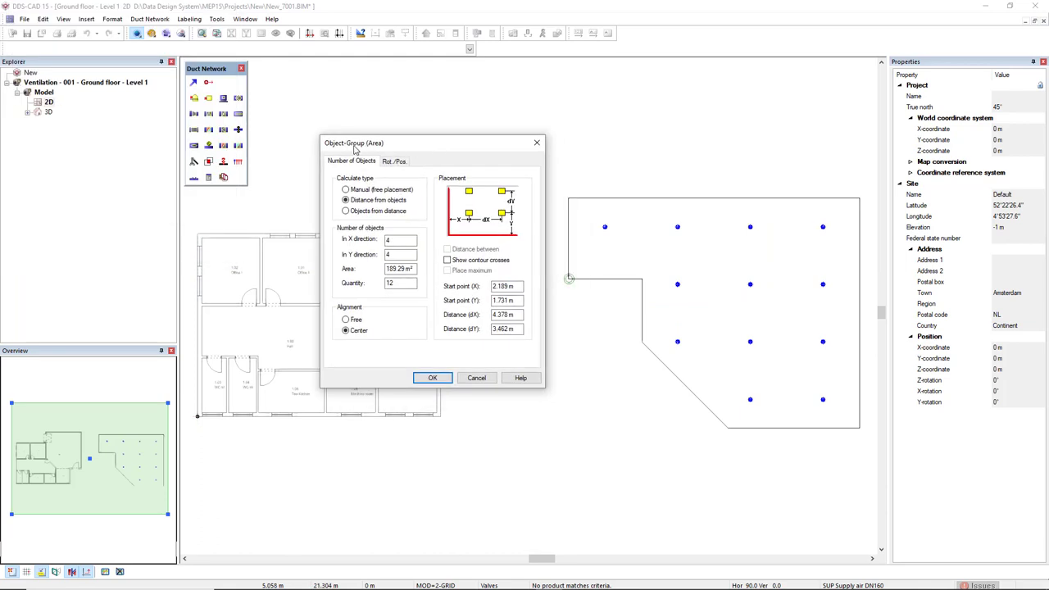
{"action": "left_click", "coordinate": [434, 380]}
Pick Office I and set its diffuser group to 2 in X and 1 in Y
{"action": "scroll", "coordinate": [363, 464], "scroll_direction": "up", "scroll_amount": 3}
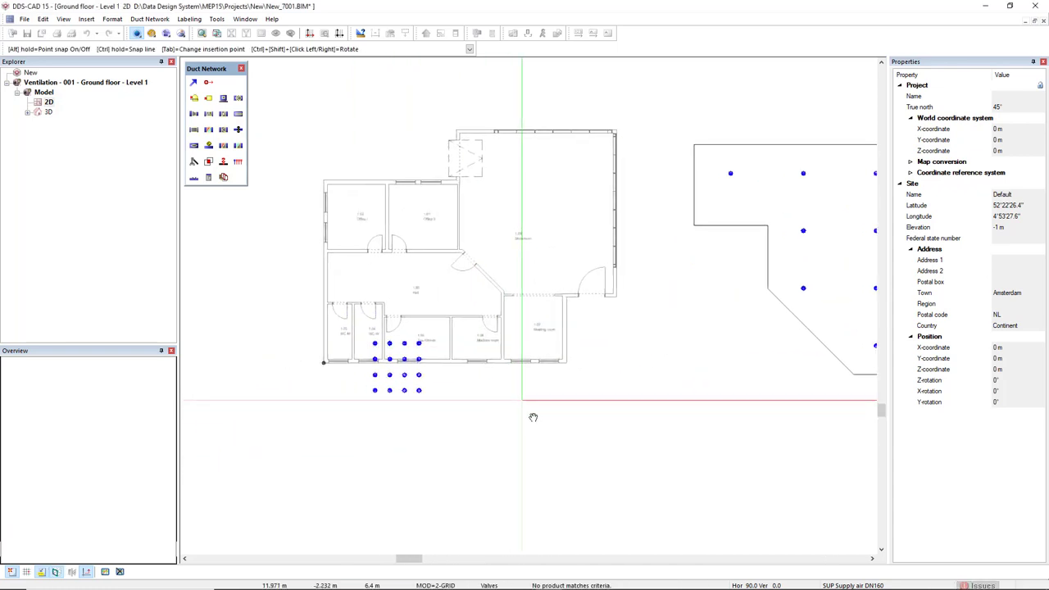
{"action": "scroll", "coordinate": [324, 300], "scroll_direction": "up", "scroll_amount": 2}
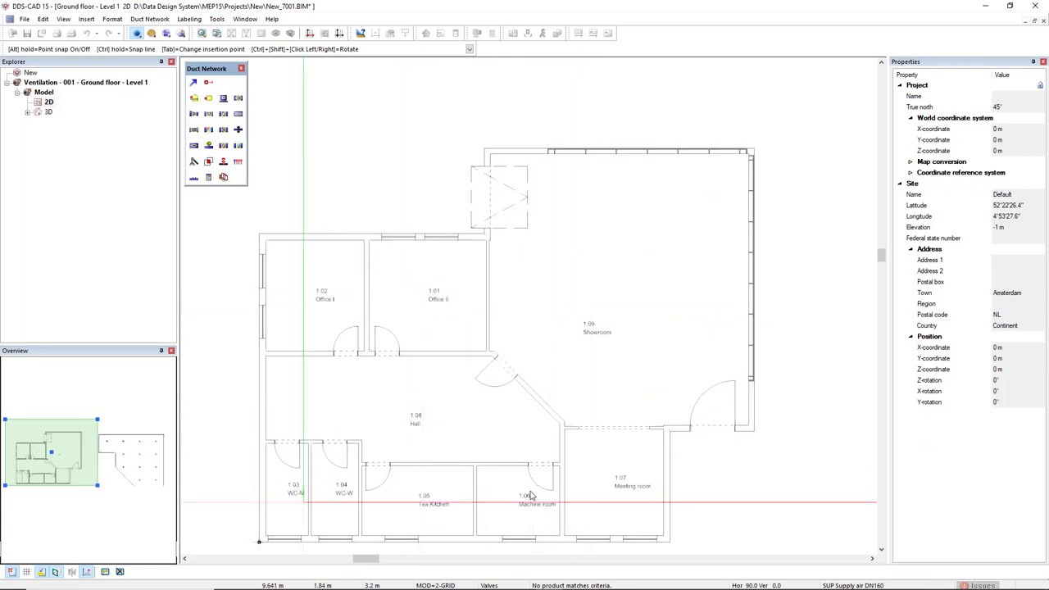
{"action": "left_click", "coordinate": [313, 304]}
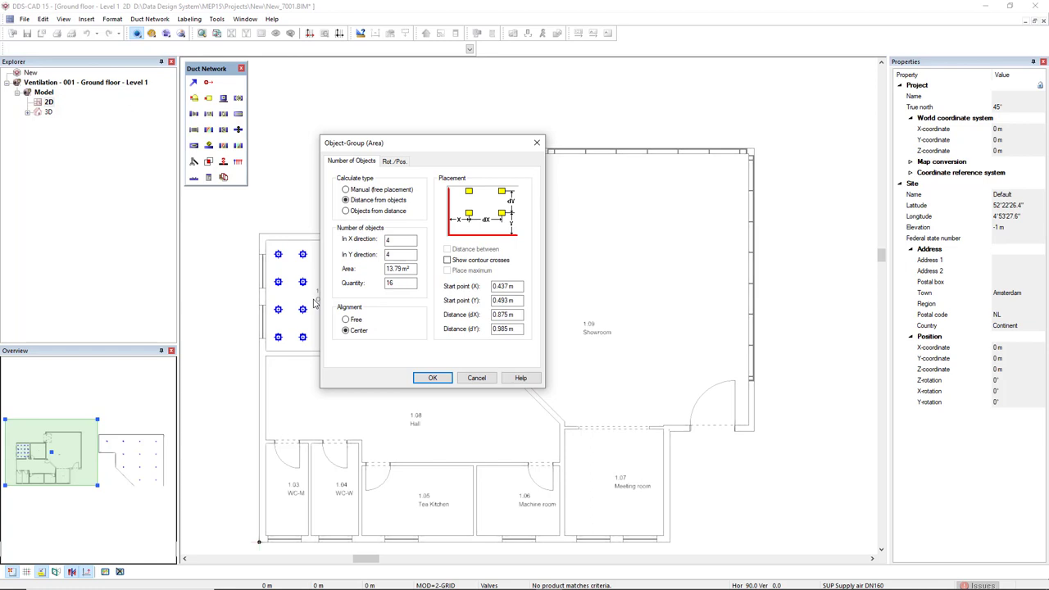
{"action": "left_click_drag", "start_coordinate": [417, 146], "coordinate": [599, 102]}
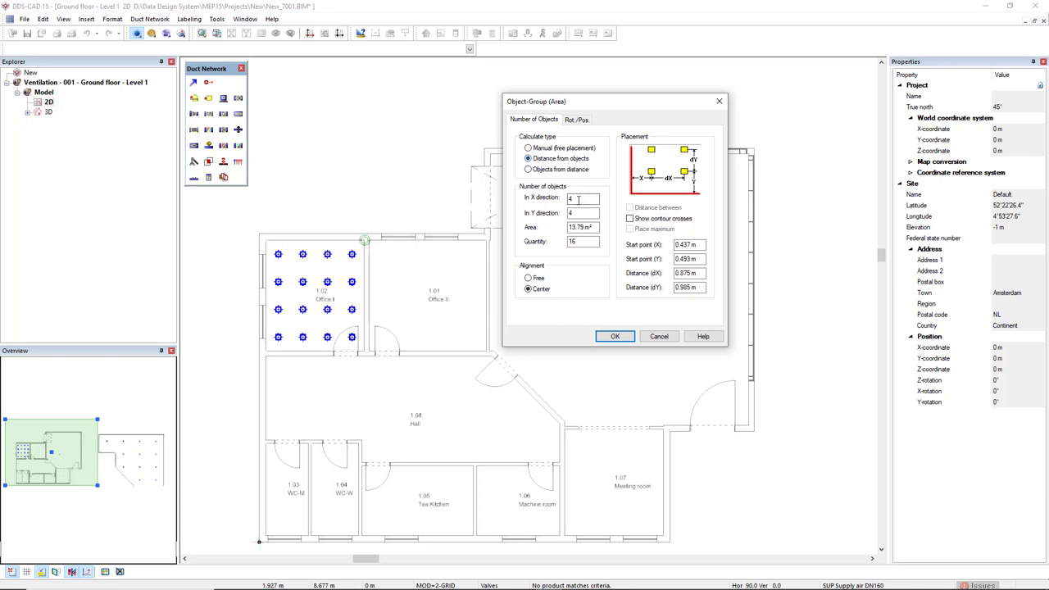
{"action": "double_click", "coordinate": [572, 198]}
{"action": "key", "text": "Tab"}
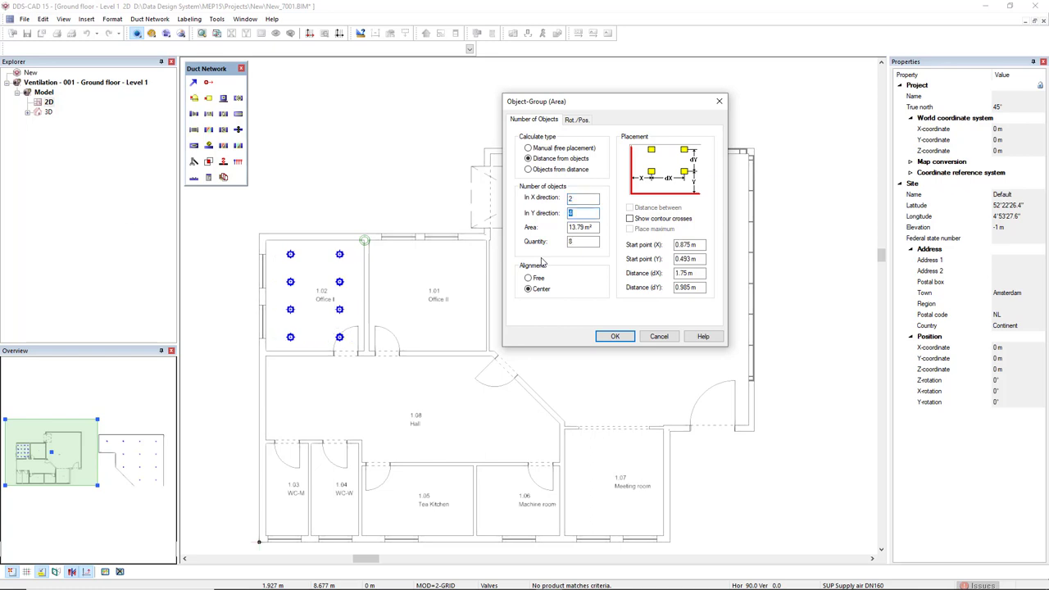
{"action": "key", "text": "Tab"}
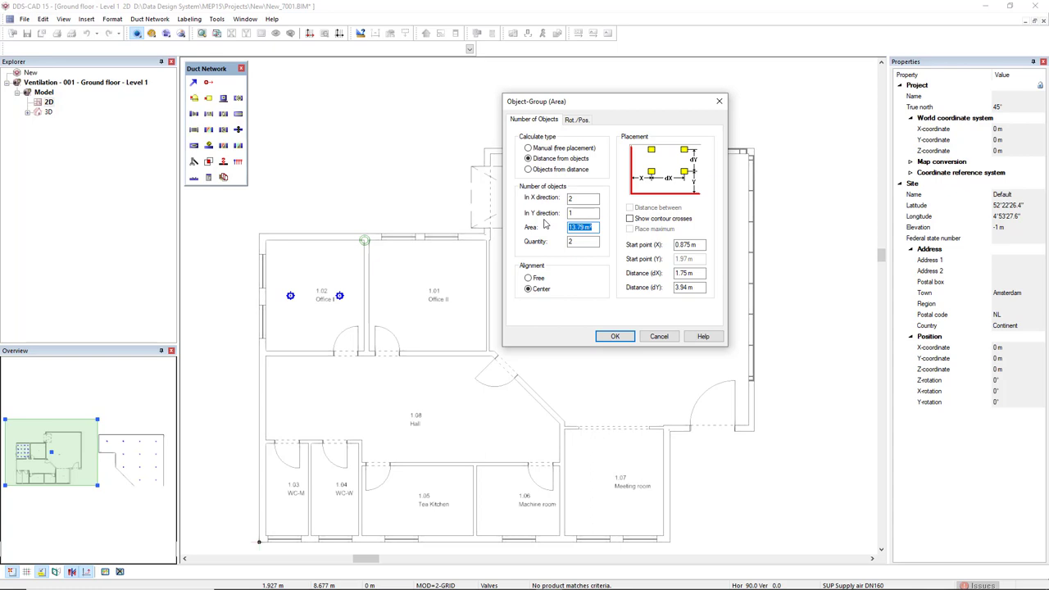
Place centred diffuser pairs in Office I, Office II, the Tea Kitchen and the Meeting room
{"action": "left_click", "coordinate": [613, 336]}
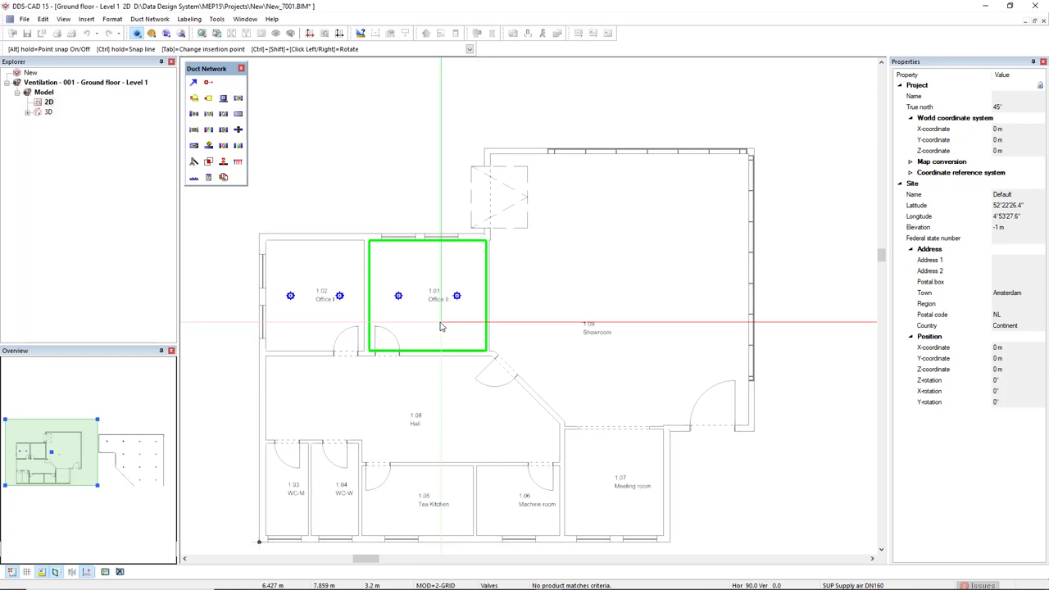
{"action": "left_click", "coordinate": [440, 327]}
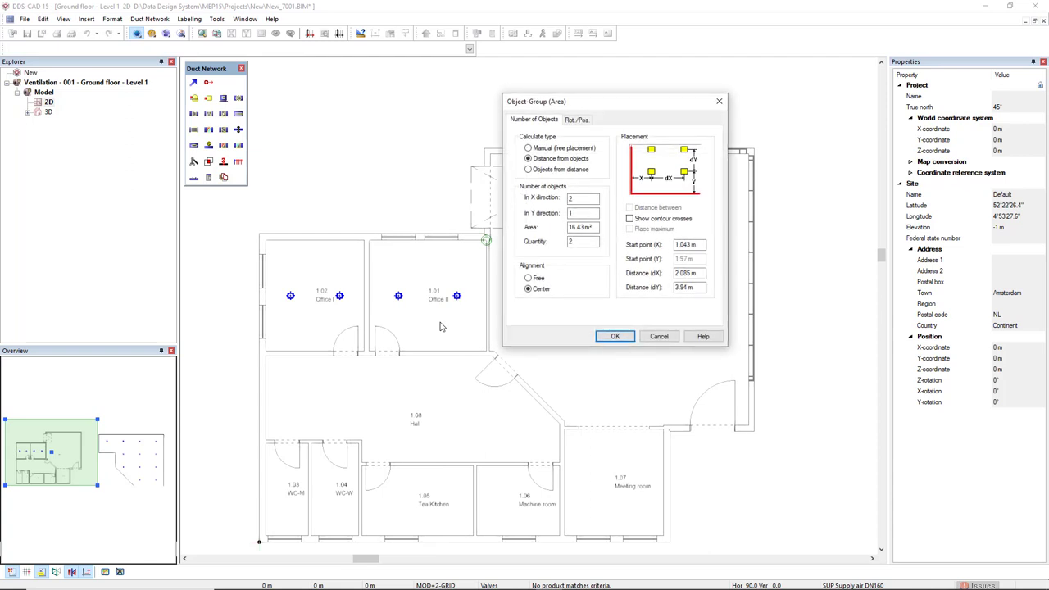
{"action": "left_click", "coordinate": [615, 336]}
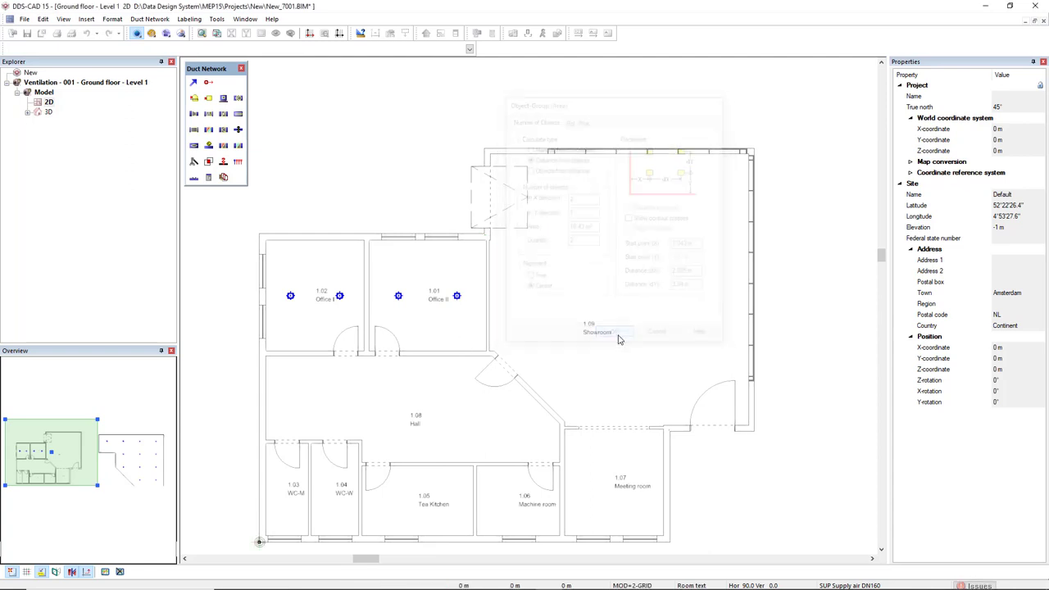
{"action": "left_click", "coordinate": [422, 523]}
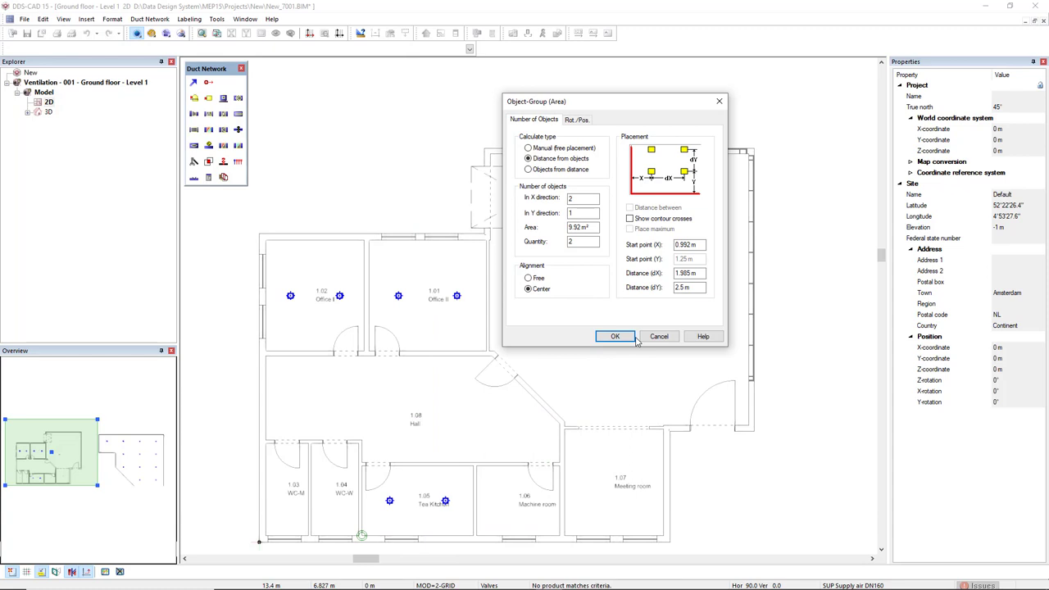
{"action": "left_click", "coordinate": [630, 337]}
{"action": "left_click", "coordinate": [609, 480]}
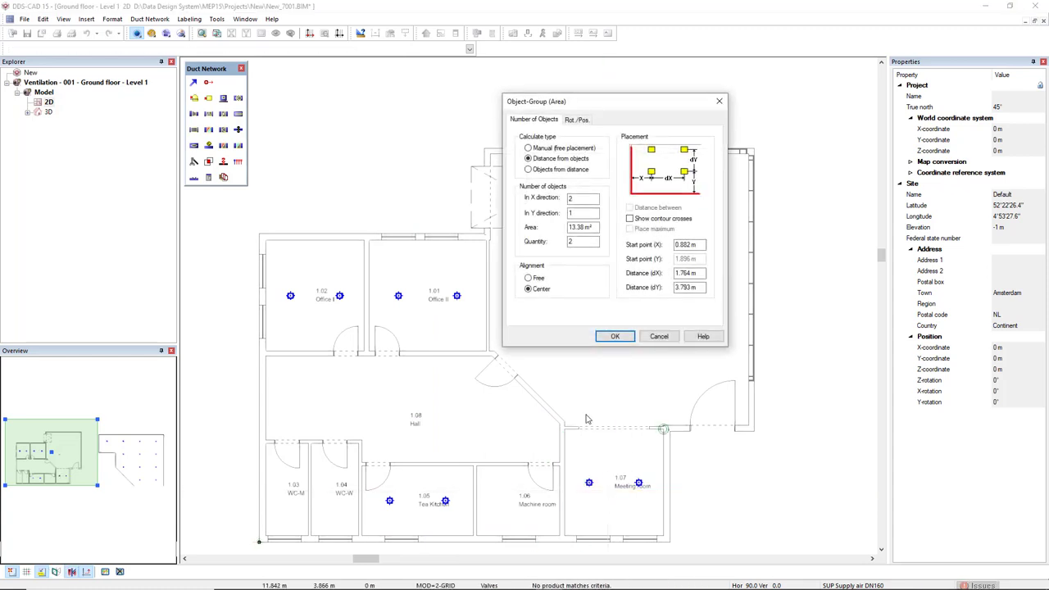
{"action": "left_click", "coordinate": [614, 336]}
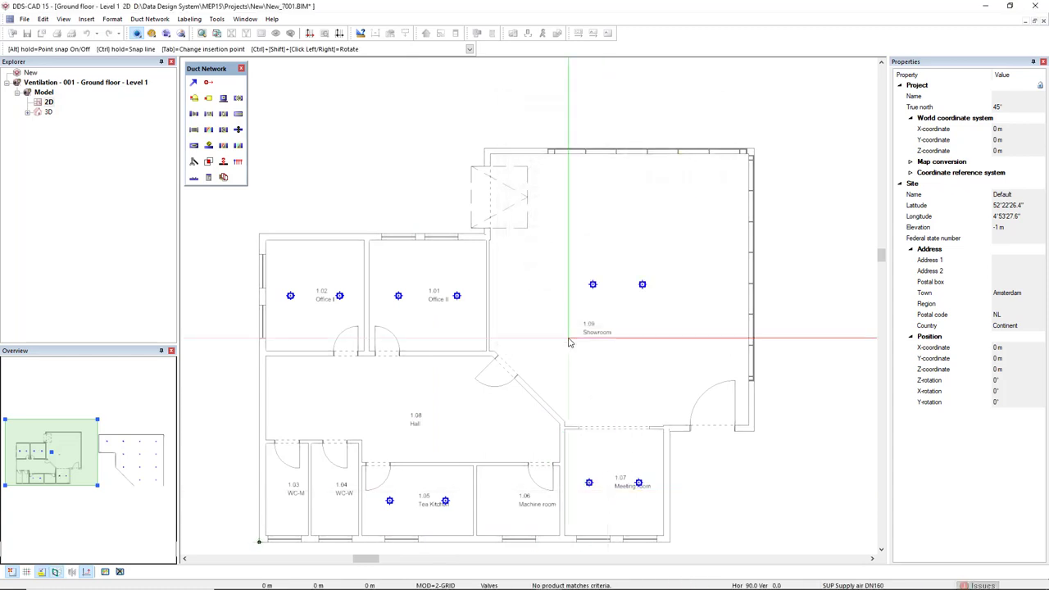
Repeat the Air Terminal insertion and choose to define a custom placement area
{"action": "right_click", "coordinate": [570, 342]}
{"action": "right_click", "coordinate": [561, 340]}
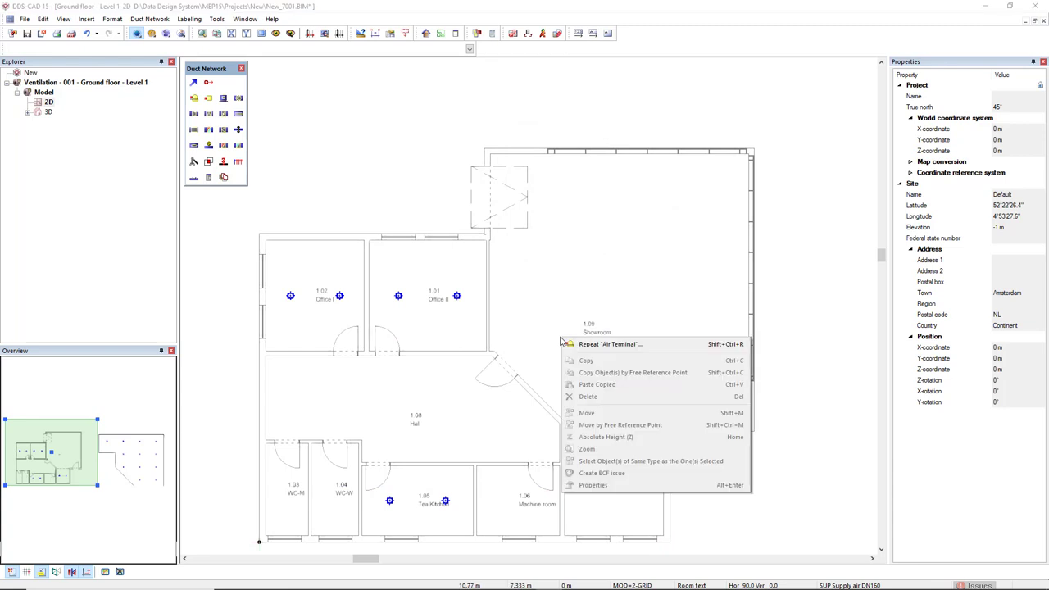
{"action": "left_click", "coordinate": [589, 345]}
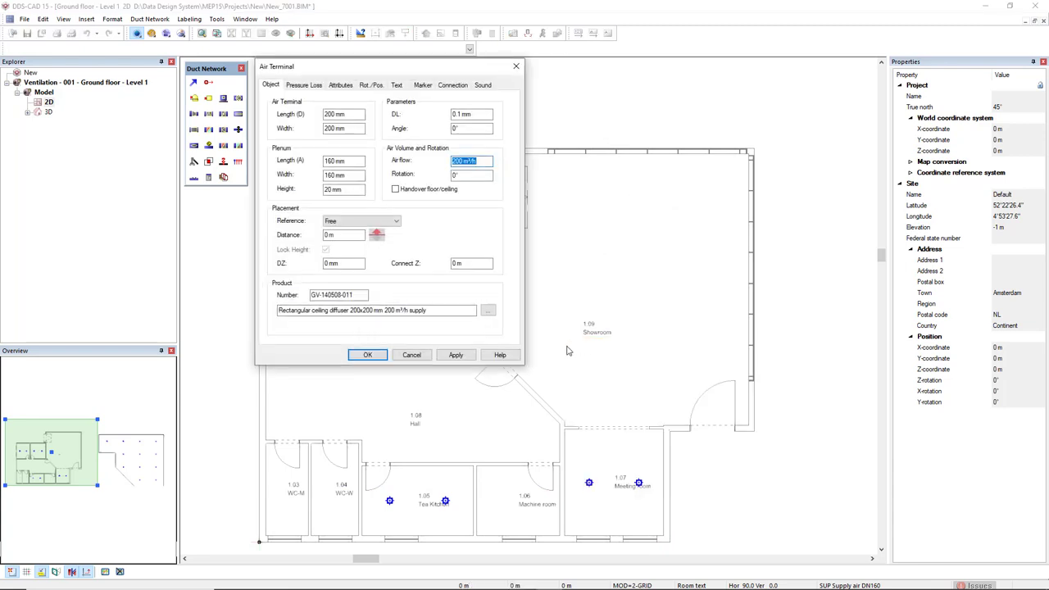
{"action": "left_click", "coordinate": [368, 354]}
{"action": "right_click", "coordinate": [514, 316]}
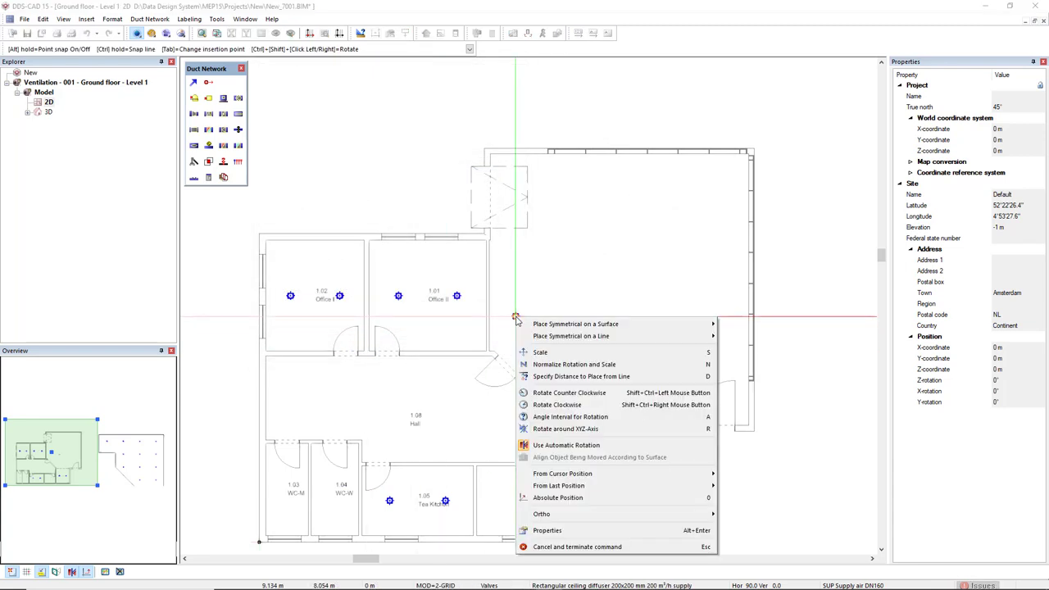
{"action": "mouse_move", "coordinate": [525, 325]}
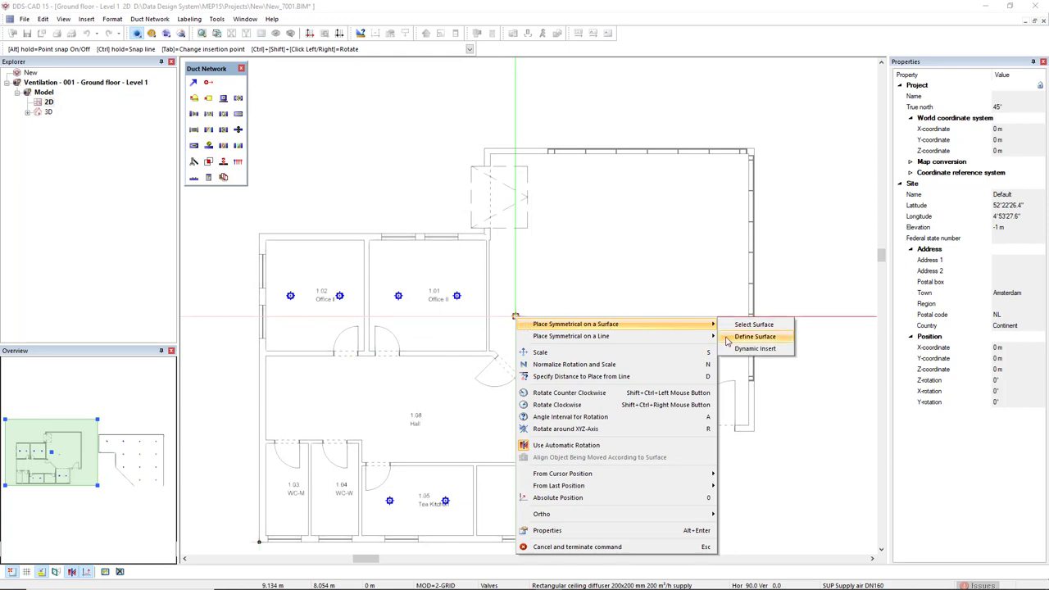
{"action": "left_click", "coordinate": [754, 337]}
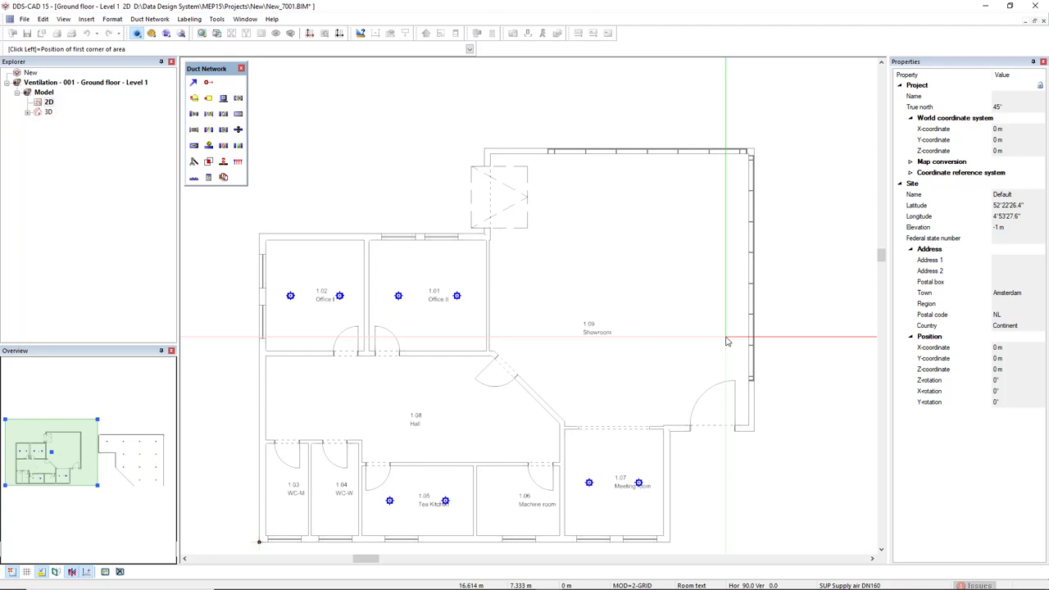
Trace the Showroom corners and close the contour with a perpendicular corner (57.56 m²)
{"action": "left_click", "coordinate": [532, 167]}
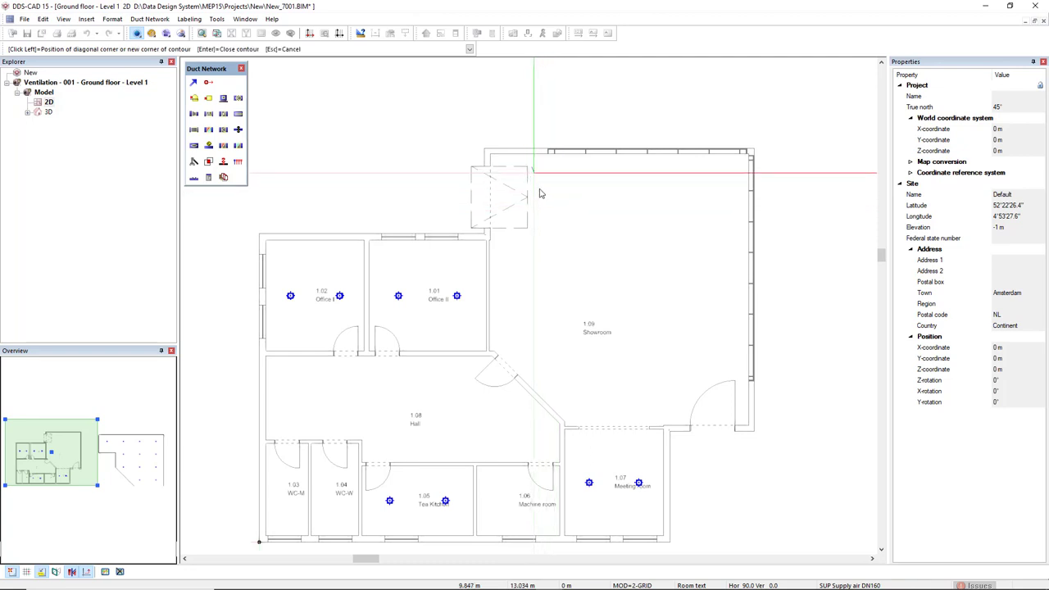
{"action": "left_click", "coordinate": [532, 338]}
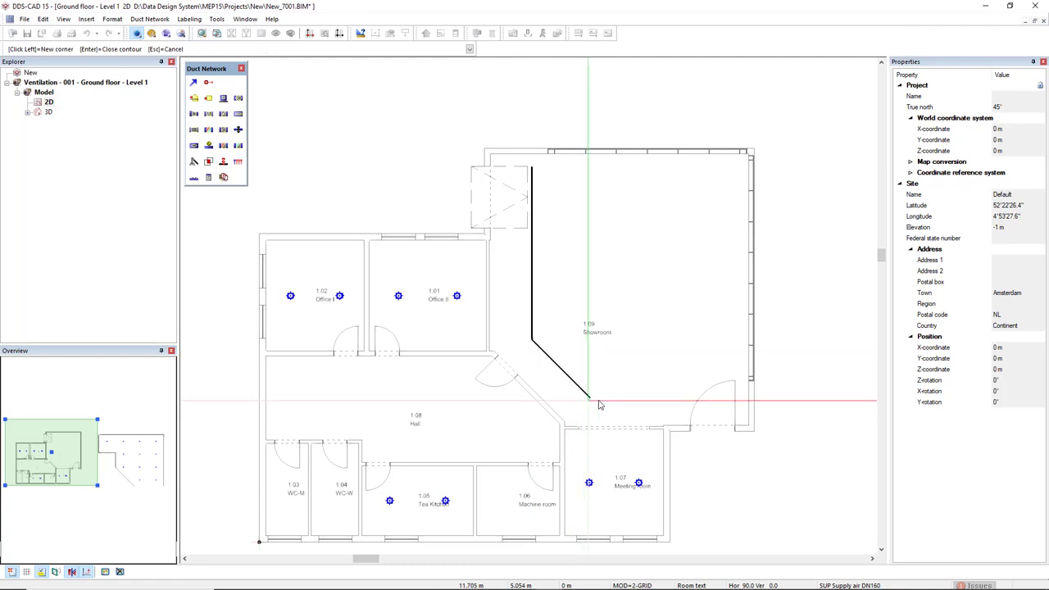
{"action": "left_click", "coordinate": [598, 401]}
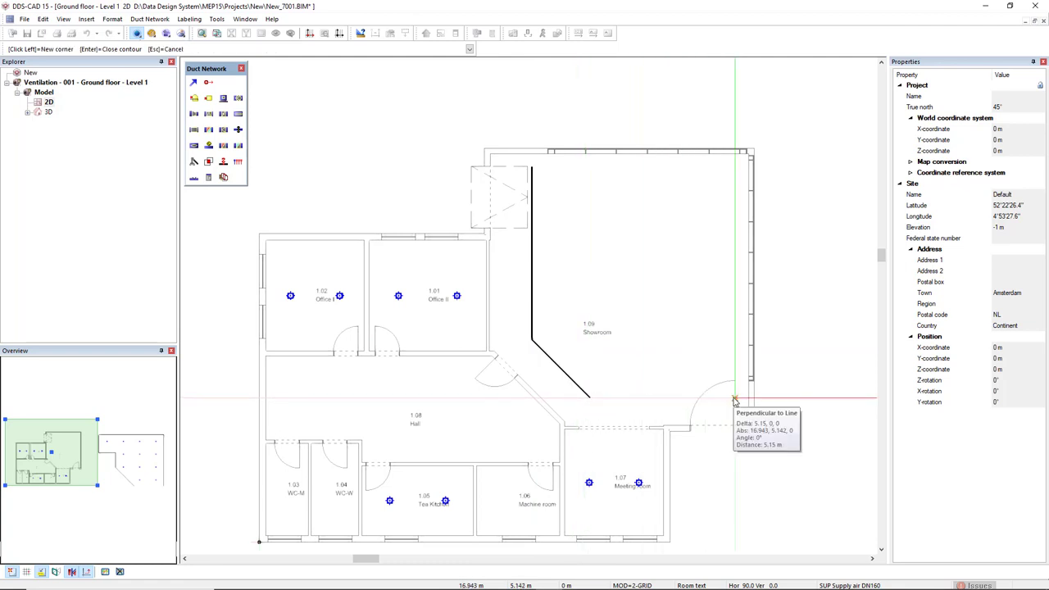
{"action": "left_click", "coordinate": [735, 400]}
{"action": "right_click", "coordinate": [714, 219]}
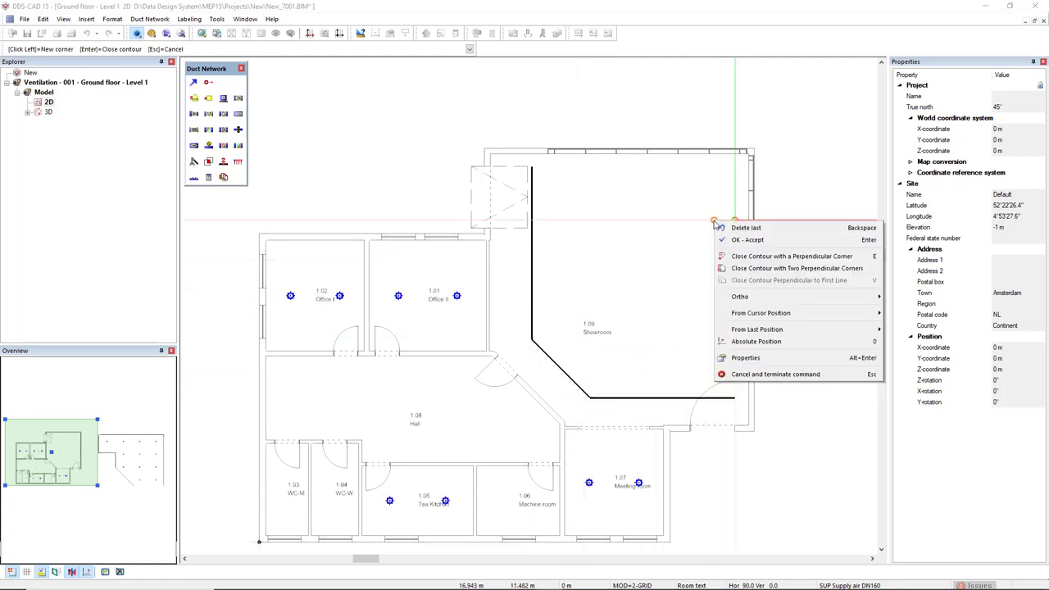
{"action": "left_click", "coordinate": [732, 256]}
{"action": "left_click_drag", "start_coordinate": [618, 105], "coordinate": [392, 105]}
Set the Showroom group to 4 in X and 5 in Y, accept it, and end placement
{"action": "double_click", "coordinate": [345, 198]}
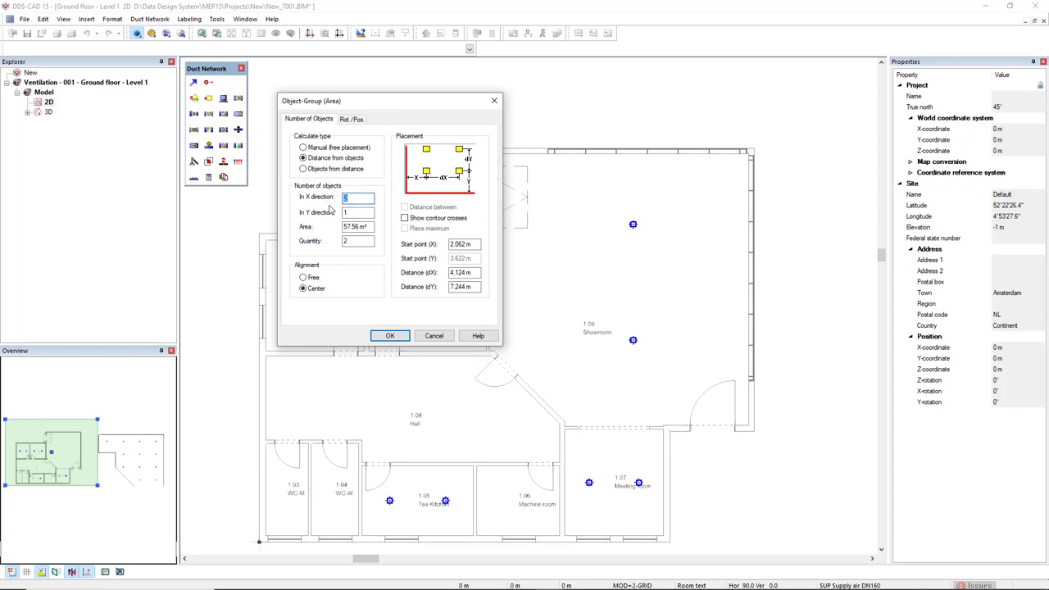
{"action": "type", "text": "4"}
{"action": "key", "text": "Tab"}
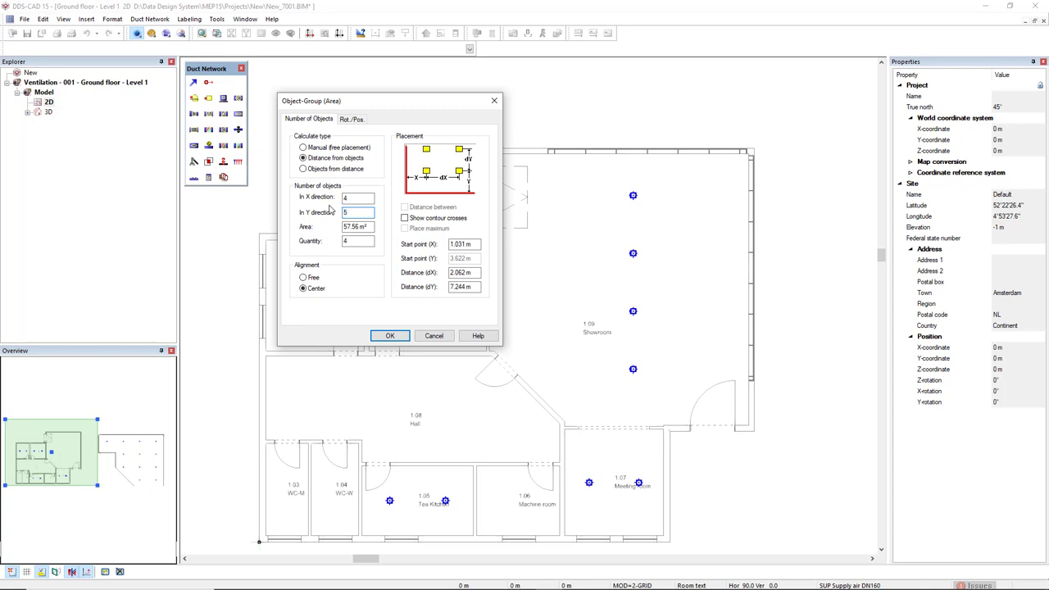
{"action": "key", "text": "Tab"}
{"action": "left_click_drag", "start_coordinate": [414, 105], "coordinate": [374, 97]}
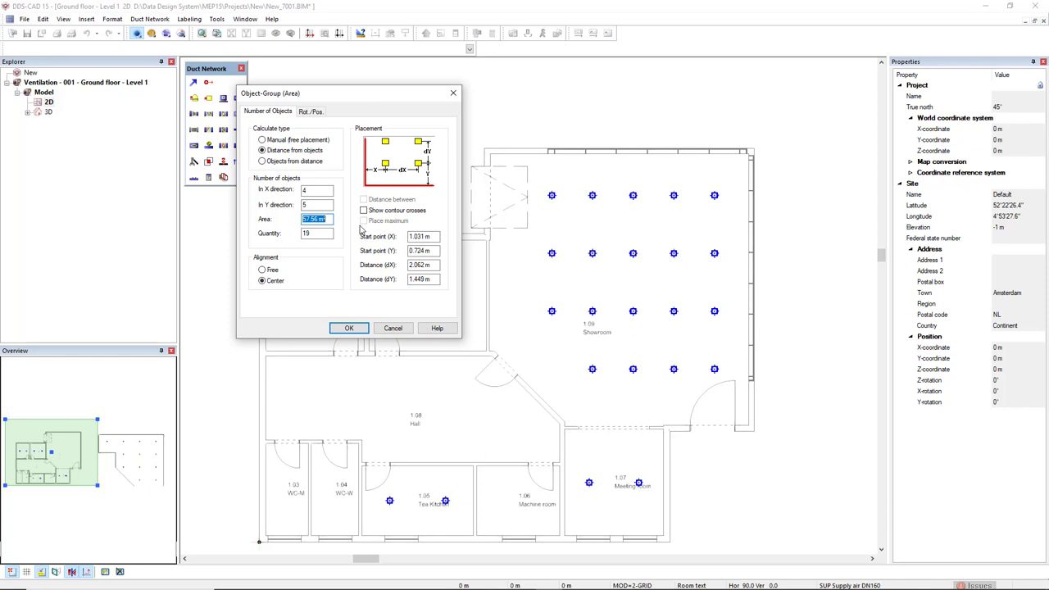
{"action": "left_click", "coordinate": [354, 328]}
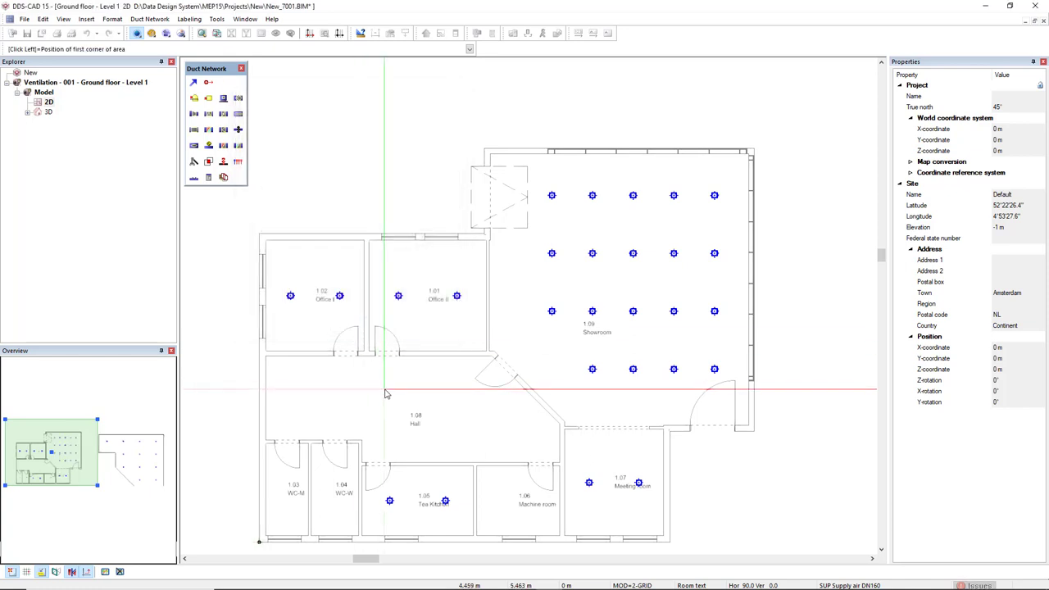
{"action": "key", "text": "Escape"}
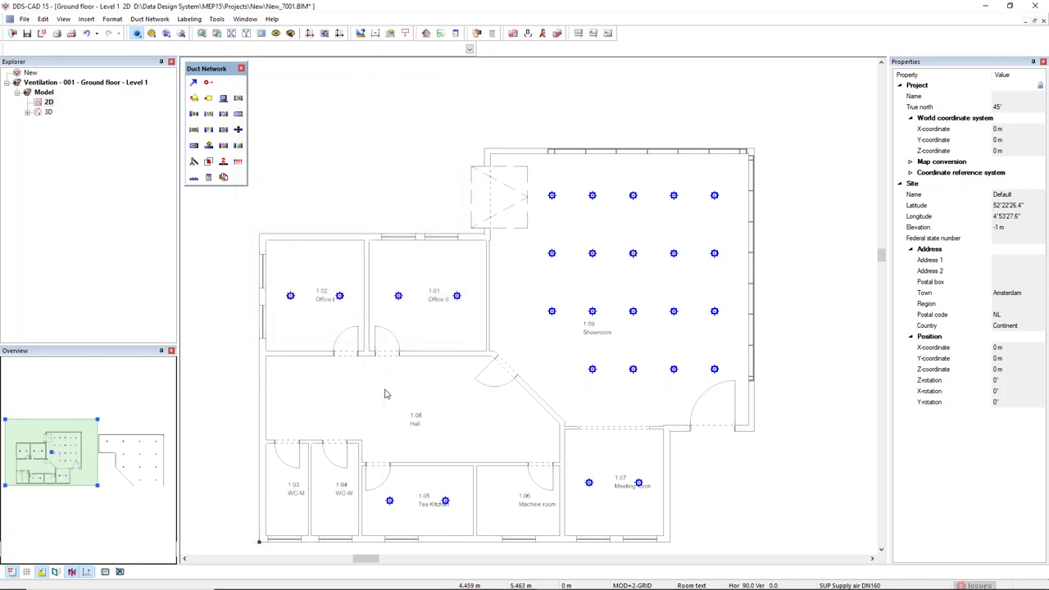
Repeat the Air Terminal with the same diffuser settings, using Place Symmetrical on a Line > Define Line
{"action": "right_click", "coordinate": [386, 394]}
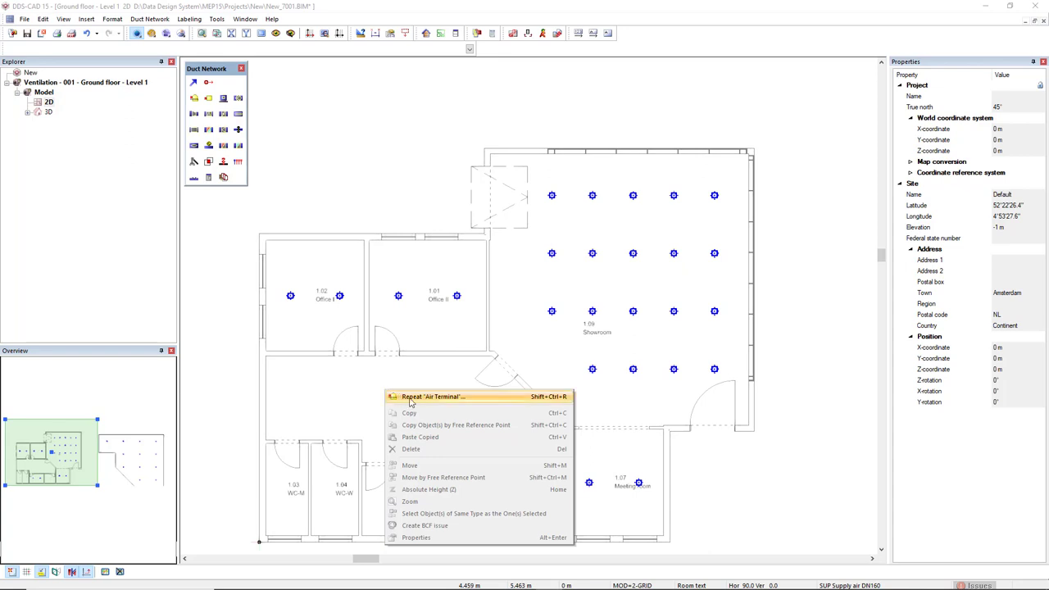
{"action": "left_click", "coordinate": [453, 397]}
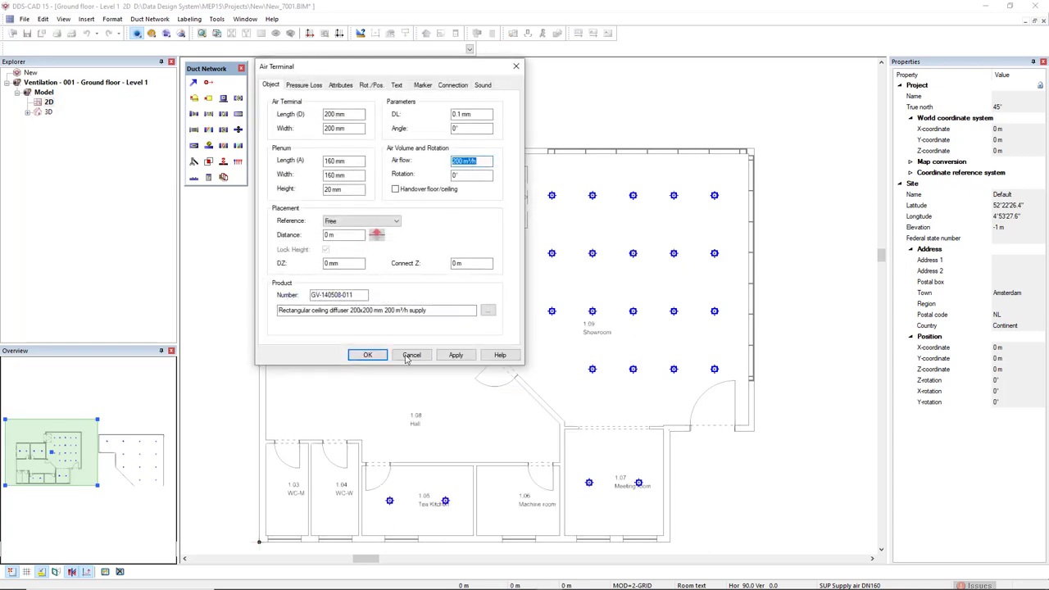
{"action": "left_click", "coordinate": [368, 355]}
{"action": "right_click", "coordinate": [371, 356]}
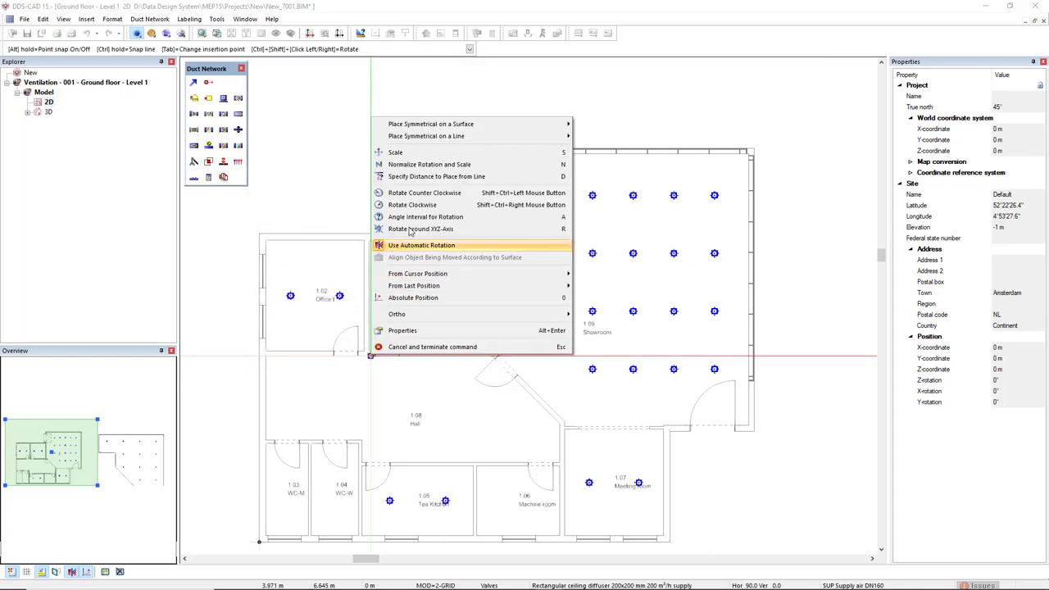
{"action": "mouse_move", "coordinate": [450, 142]}
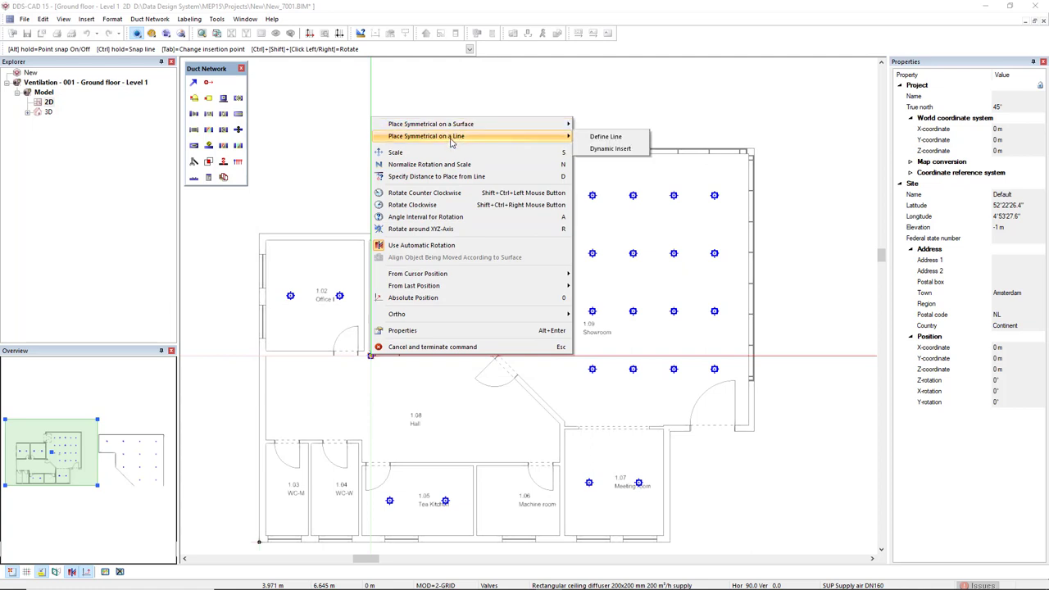
{"action": "left_click", "coordinate": [602, 137]}
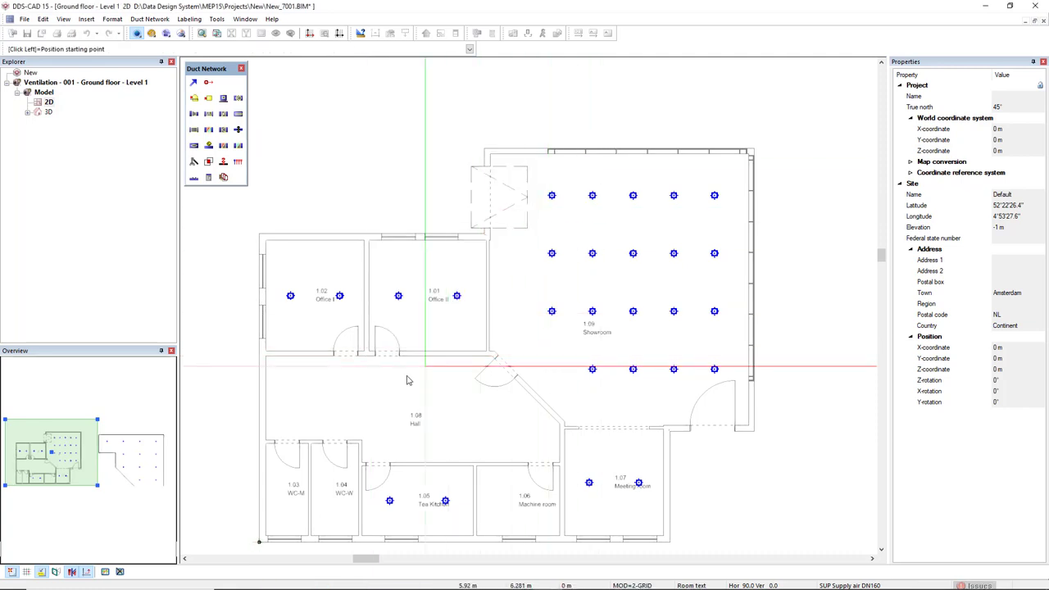
Draw the placement line across the Hall from its left wall midpoint to the diagonal wall
{"action": "middle_click_drag", "start_coordinate": [402, 391], "coordinate": [447, 304]}
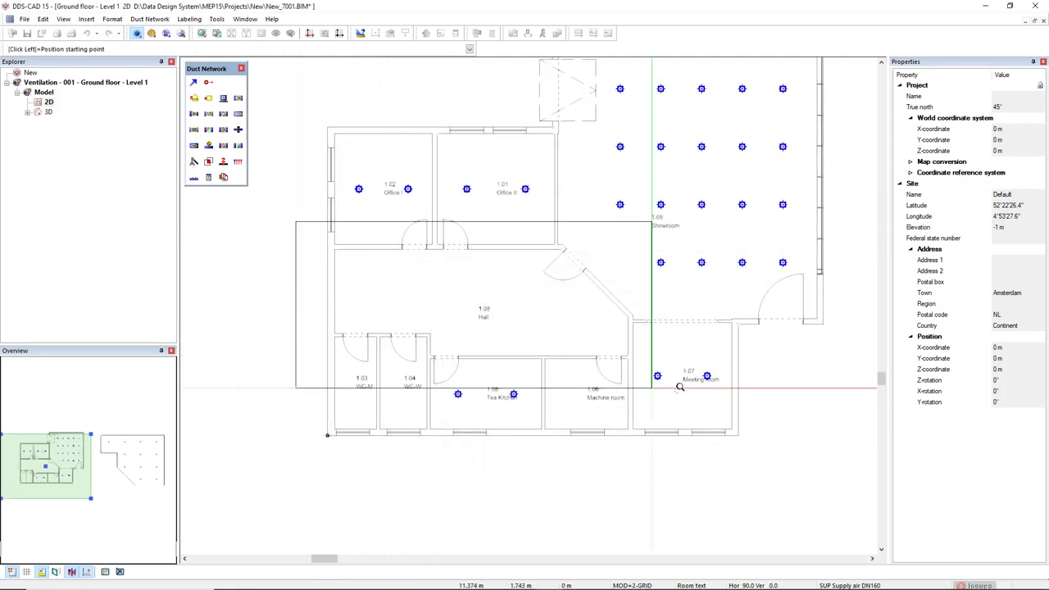
{"action": "scroll", "coordinate": [443, 304], "scroll_direction": "up", "scroll_amount": 3}
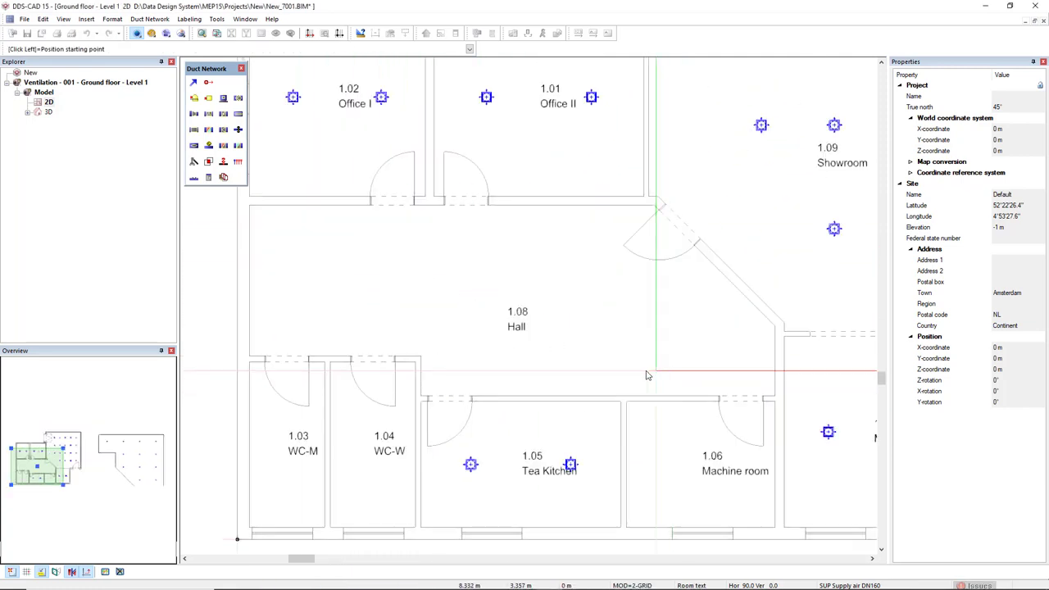
{"action": "left_click", "coordinate": [250, 282]}
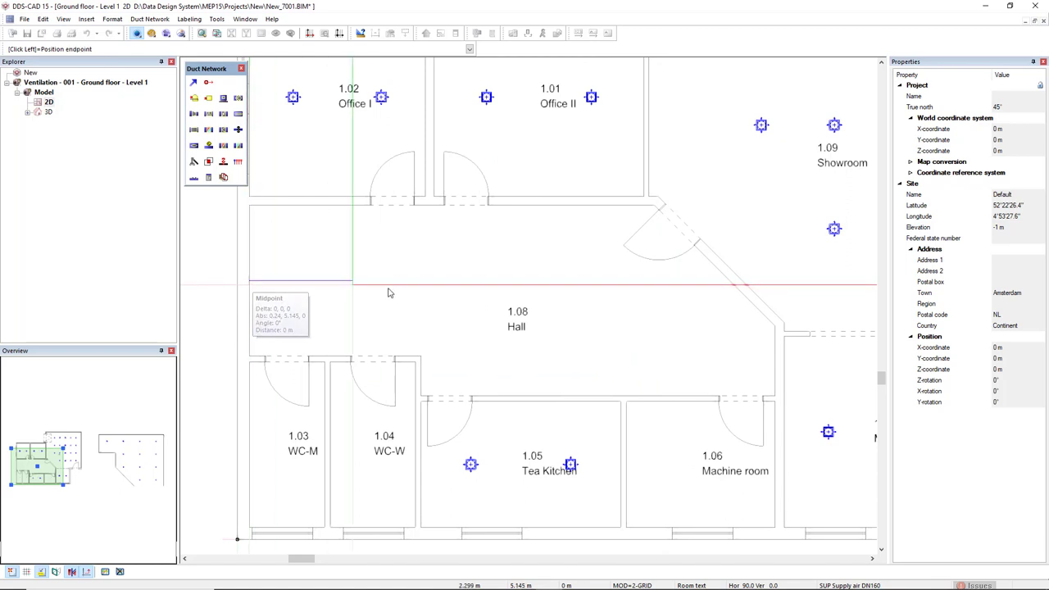
{"action": "left_click", "coordinate": [729, 281]}
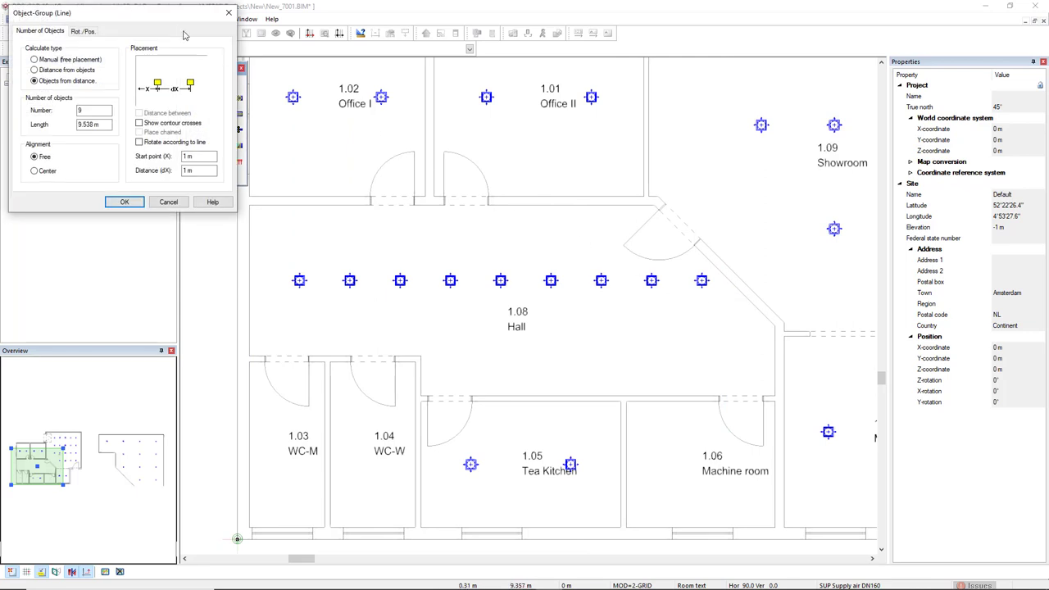
In Object-Group (Line), reduce the number of Hall air terminals to 3
{"action": "left_click_drag", "start_coordinate": [161, 18], "coordinate": [571, 69]}
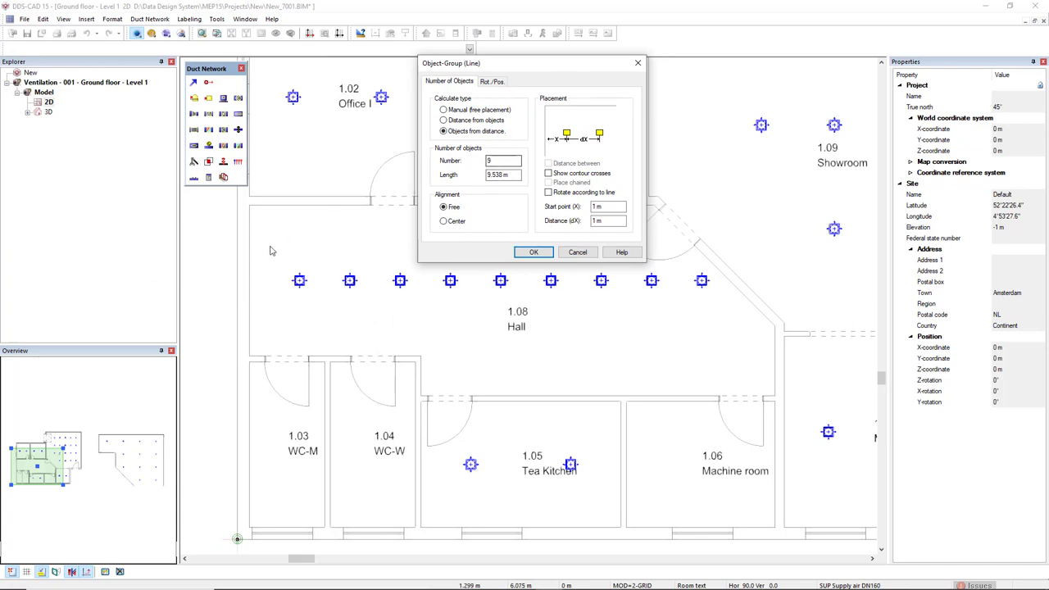
{"action": "left_click_drag", "start_coordinate": [617, 206], "coordinate": [591, 206]}
{"action": "left_click_drag", "start_coordinate": [607, 221], "coordinate": [580, 226]}
{"action": "left_click", "coordinate": [443, 121]}
{"action": "double_click", "coordinate": [489, 163]}
{"action": "type", "text": "3"}
{"action": "key", "text": "Tab"}
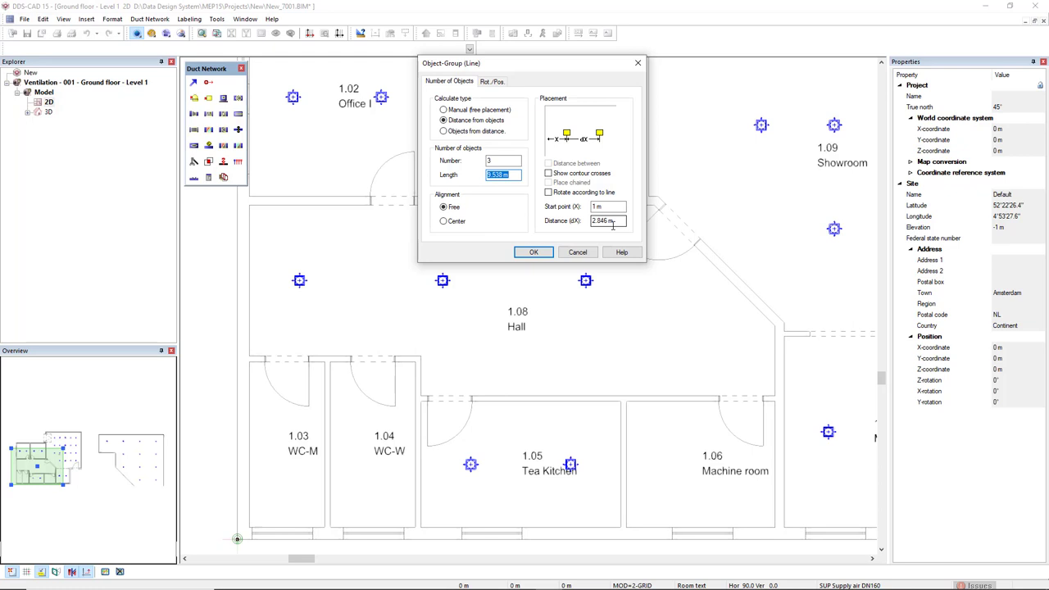
Switch to Objects from distance with start point 1.5 m and 3 m spacing
{"action": "left_click", "coordinate": [443, 132]}
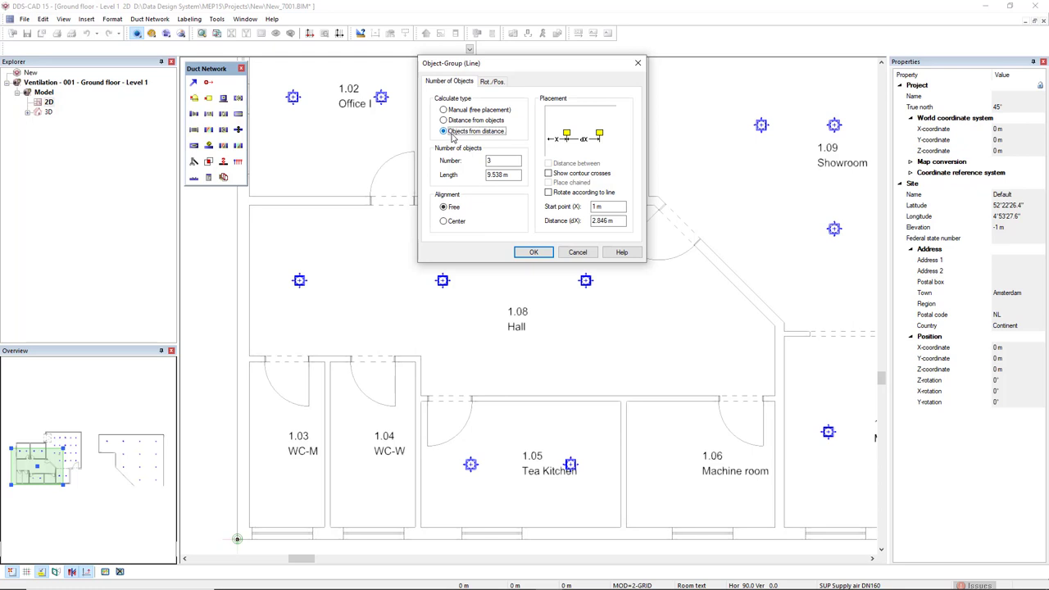
{"action": "key", "text": "Tab"}
{"action": "key", "text": "Tab"}
{"action": "key", "text": "Tab"}
{"action": "type", "text": "1.5"}
{"action": "key", "text": "Tab"}
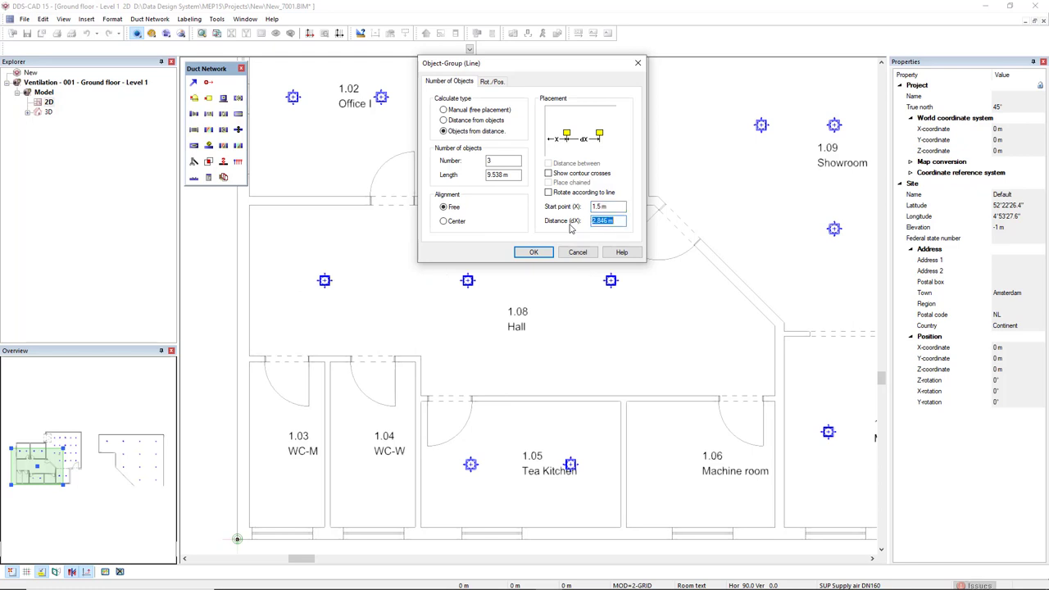
{"action": "type", "text": "2"}
{"action": "type", "text": "3"}
{"action": "key", "text": "Tab"}
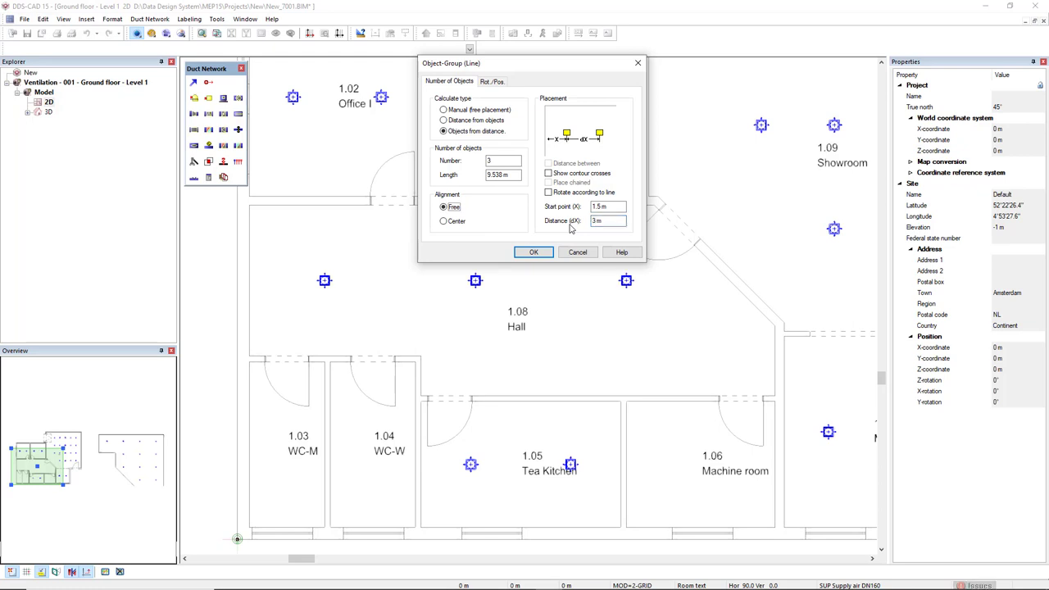
Confirm the three Hall diffusers, then explode the Office I terminal group into individual air terminals
{"action": "left_click", "coordinate": [533, 252]}
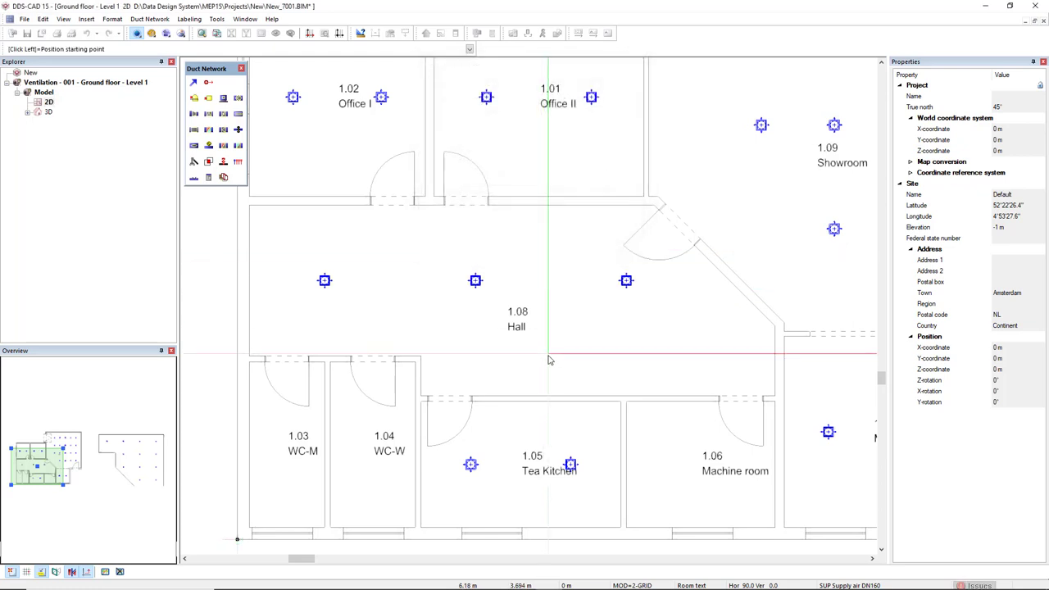
{"action": "scroll", "coordinate": [545, 351], "scroll_direction": "down", "scroll_amount": 2}
{"action": "scroll", "coordinate": [538, 342], "scroll_direction": "down", "scroll_amount": 2}
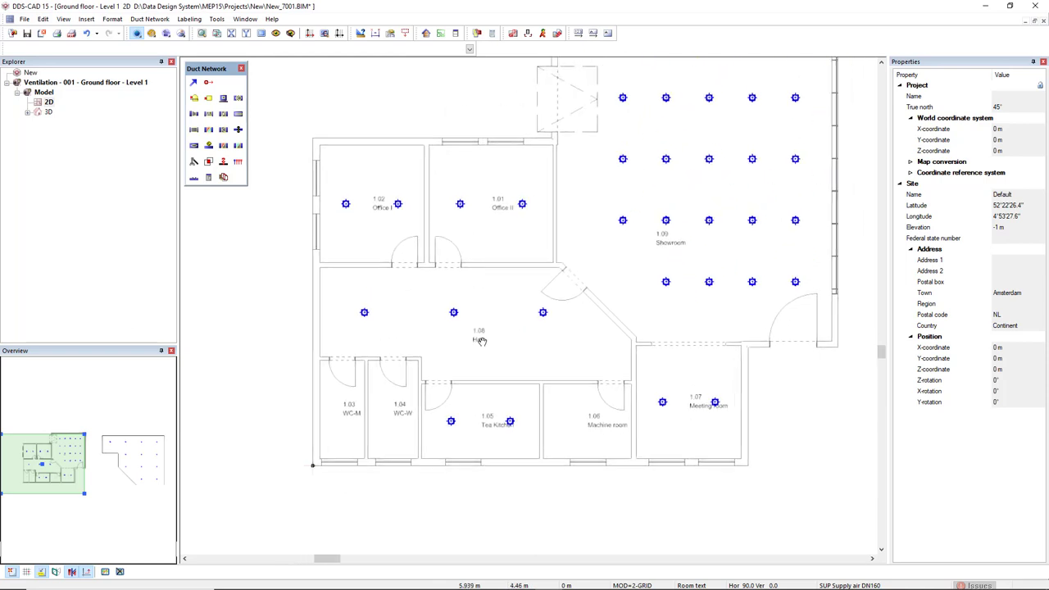
{"action": "middle_click_drag", "start_coordinate": [480, 332], "coordinate": [468, 353]}
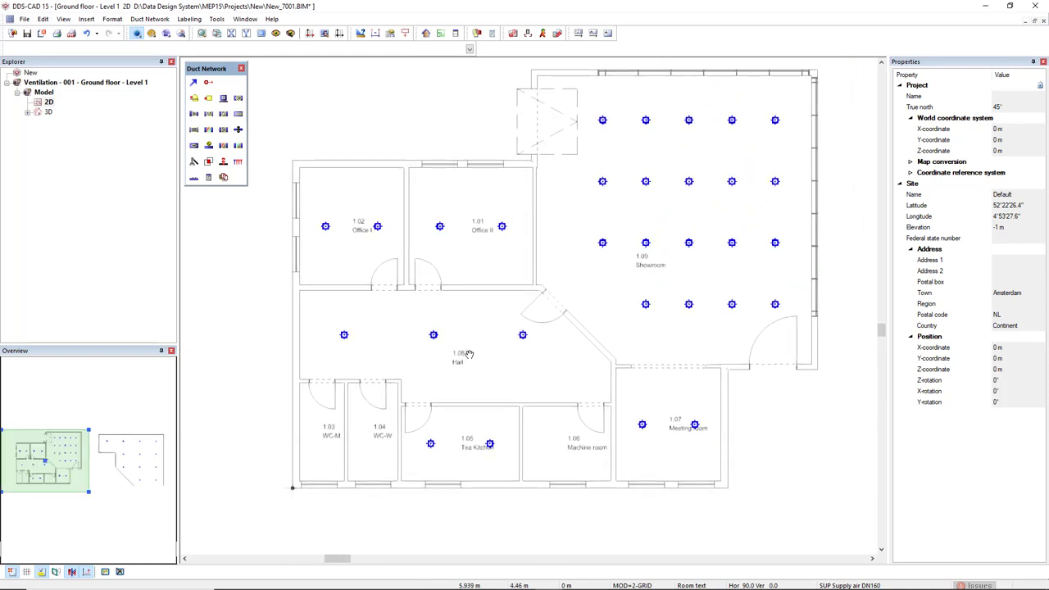
{"action": "right_click", "coordinate": [392, 240]}
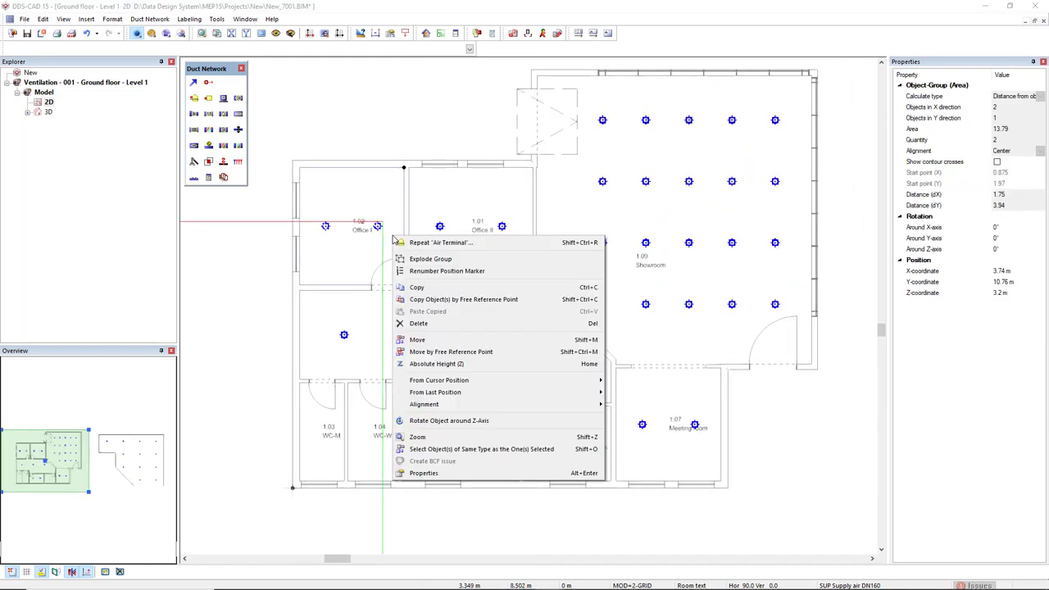
{"action": "left_click", "coordinate": [426, 259]}
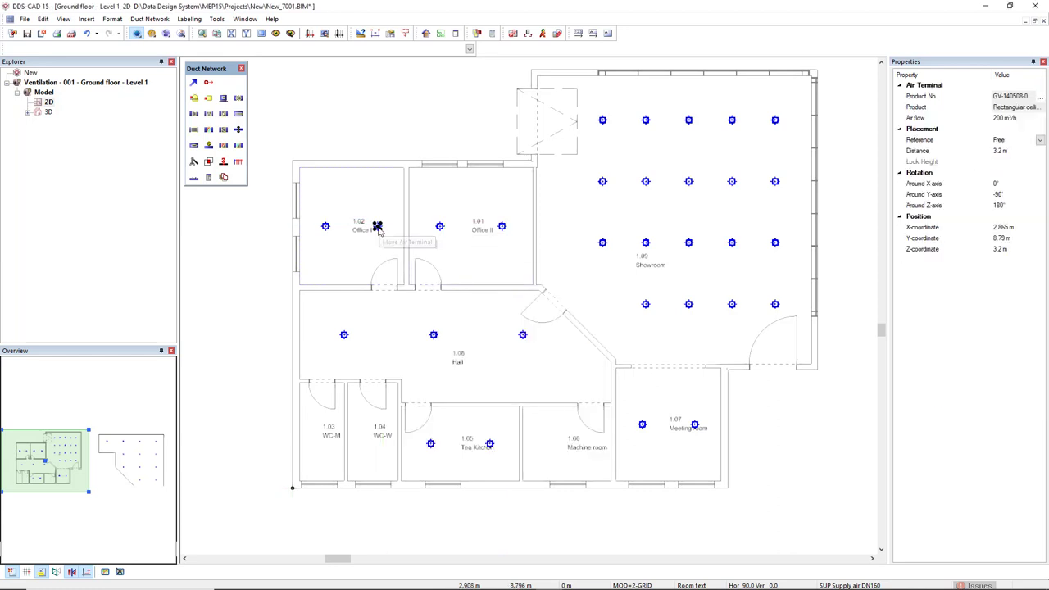